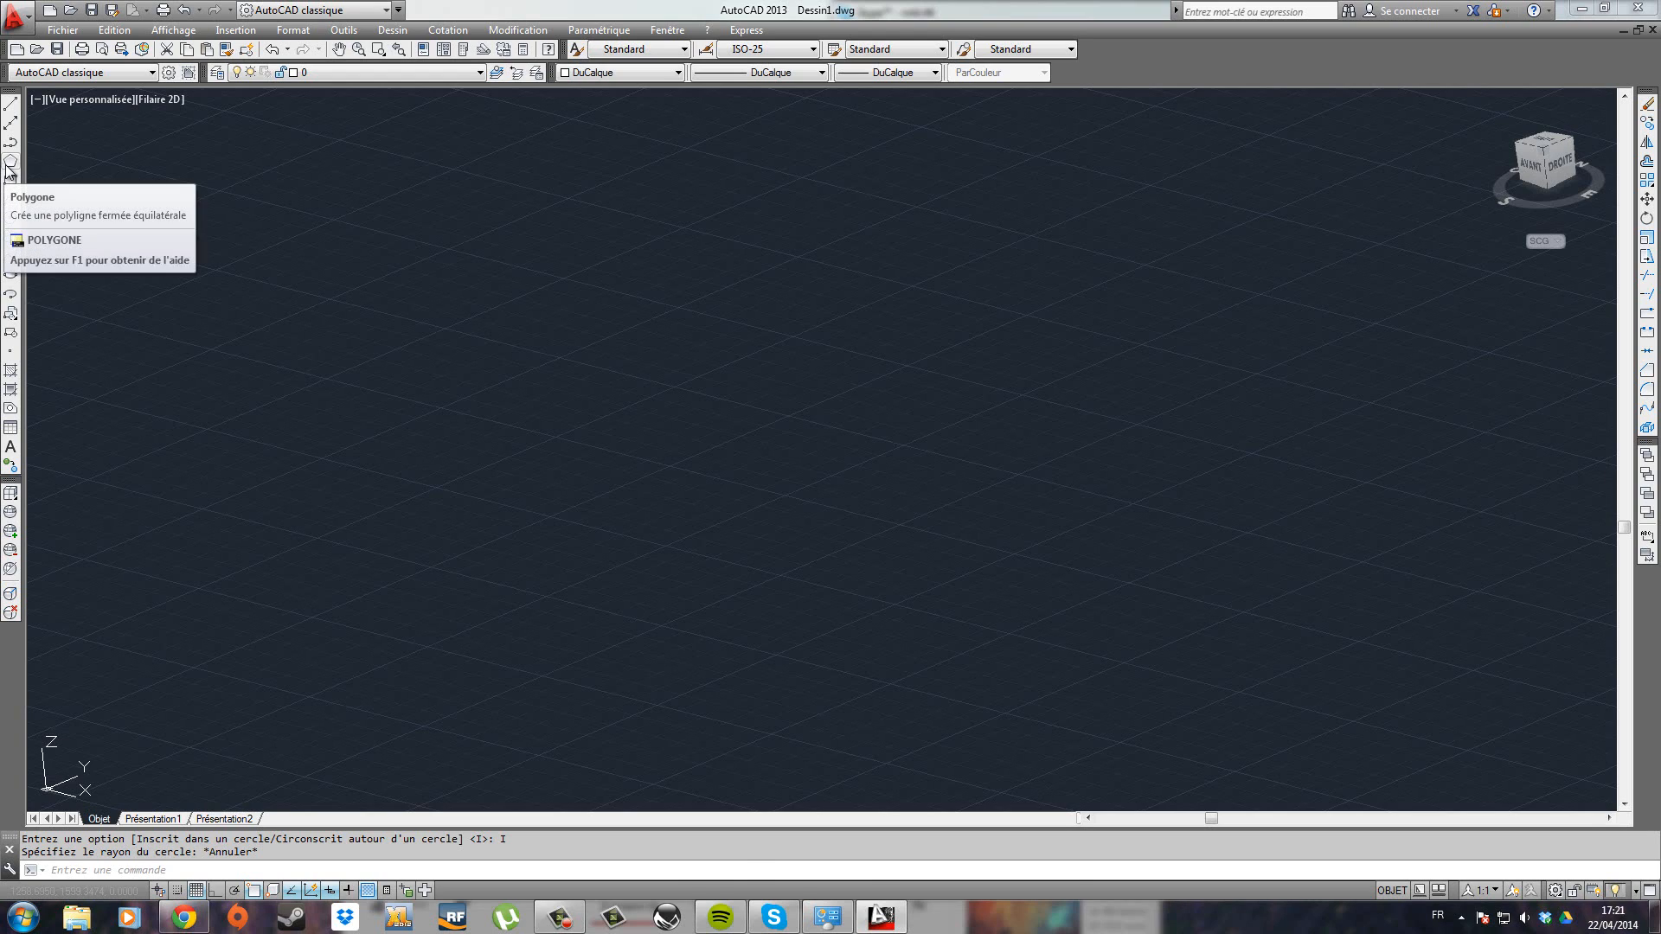
Step: Draw a six-sided polygon inscribed in a circle of radius 100 near the middle of the drawing area
left_click(10, 162)
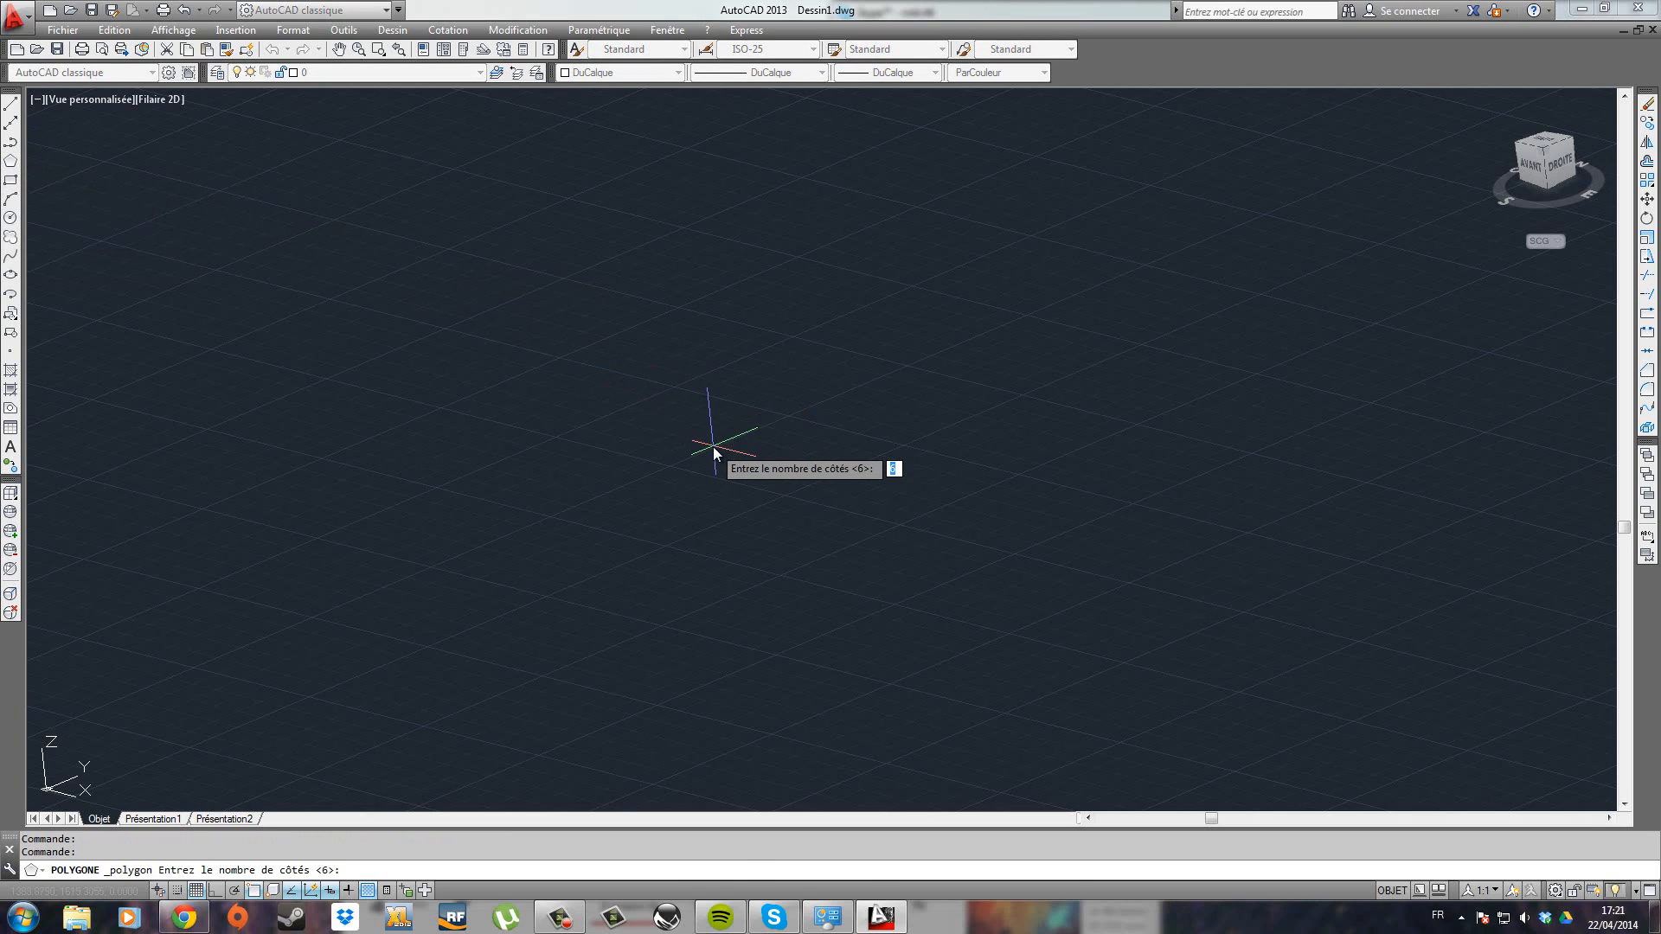
key("Return")
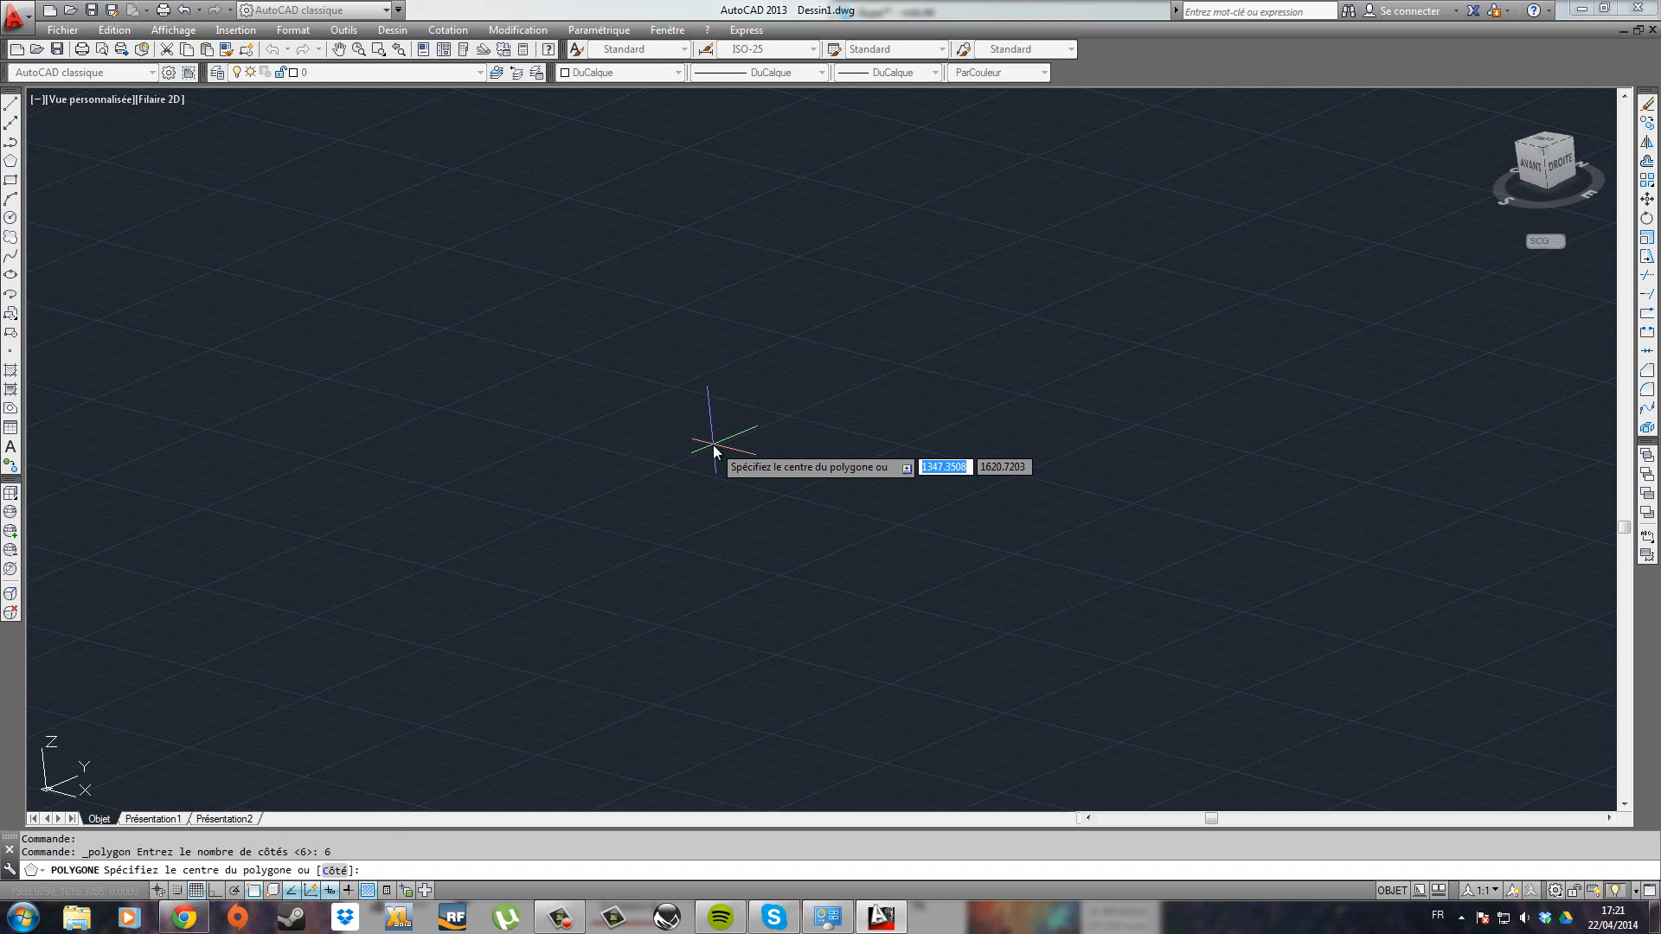
left_click(698, 444)
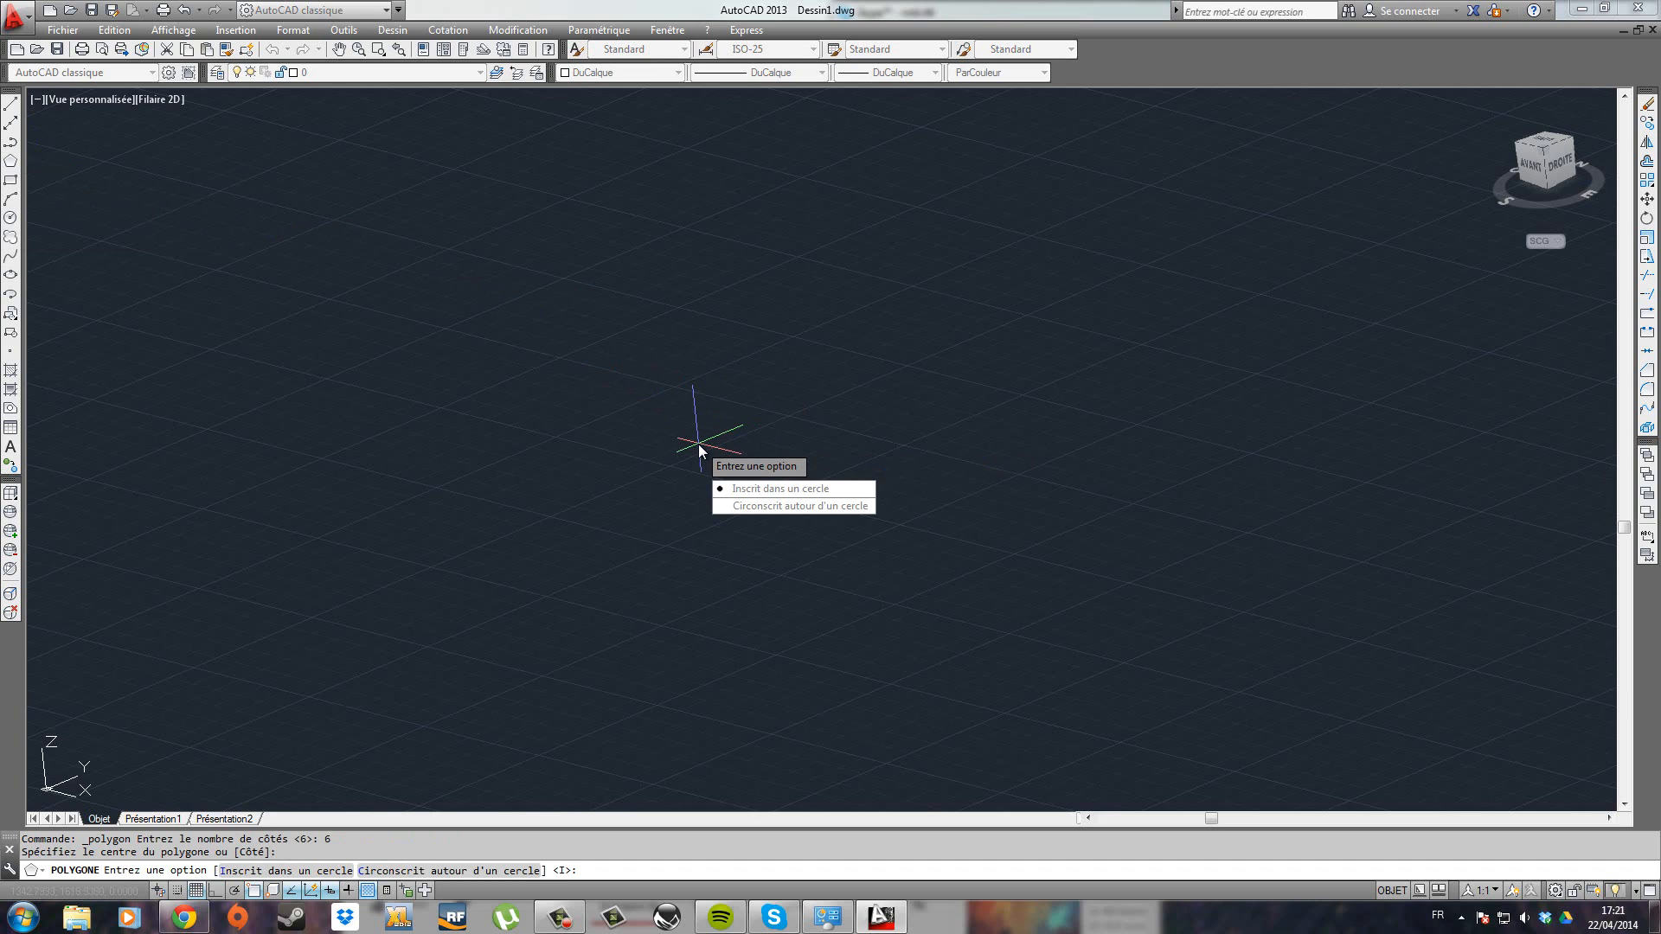
left_click(765, 490)
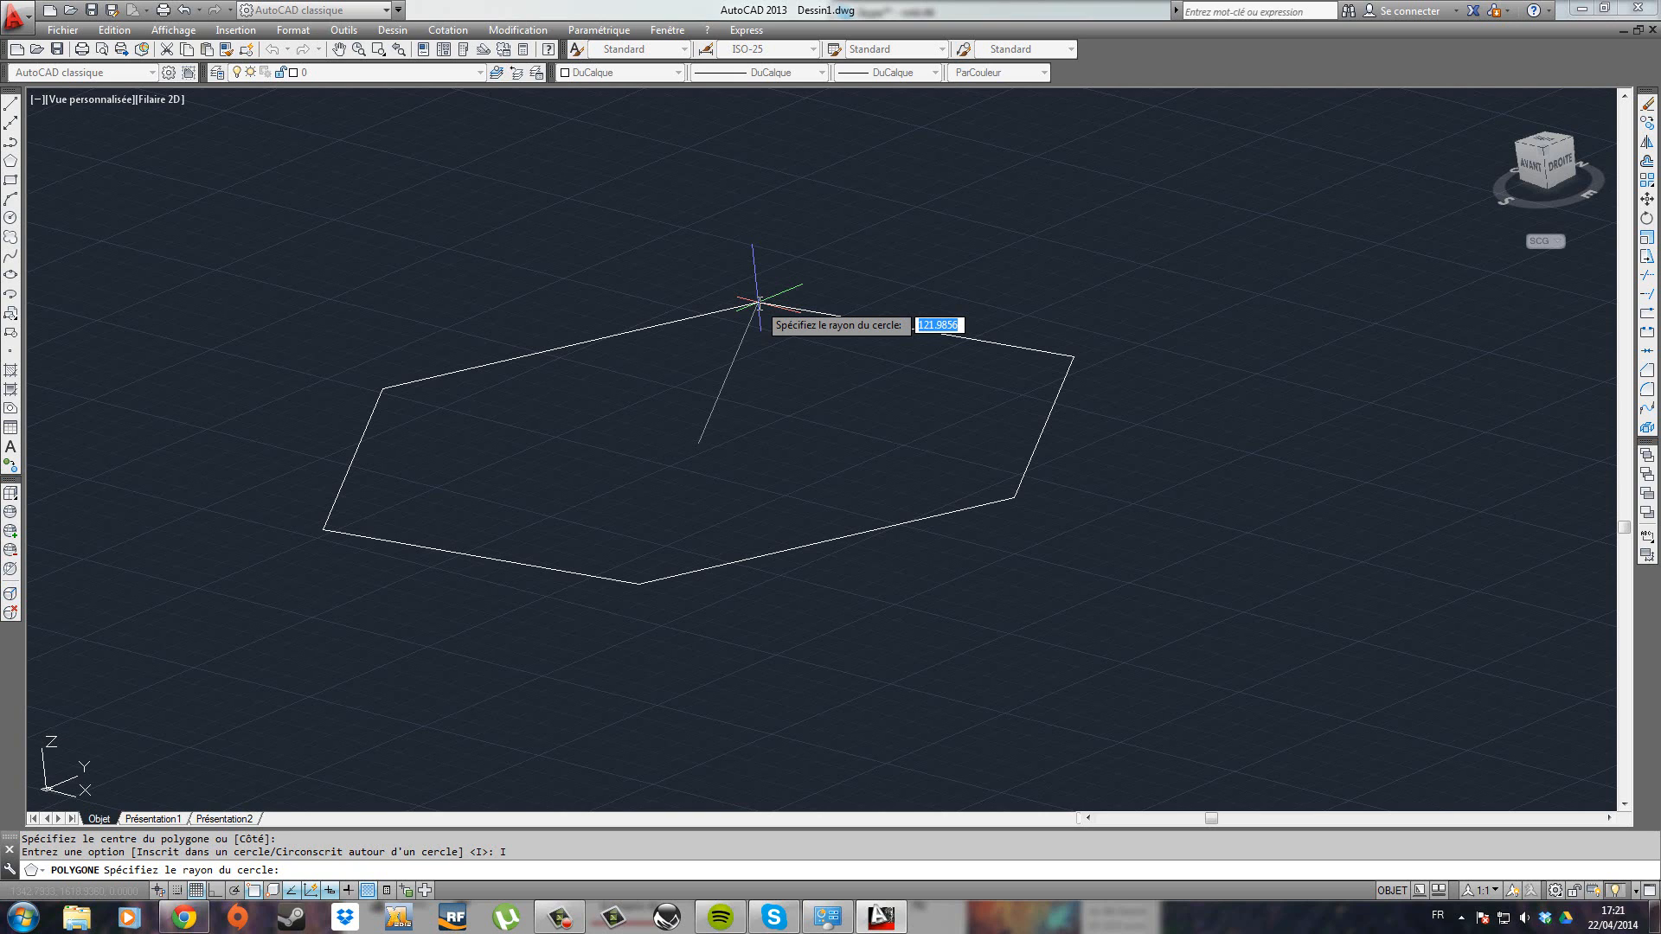
type("100")
key("Return")
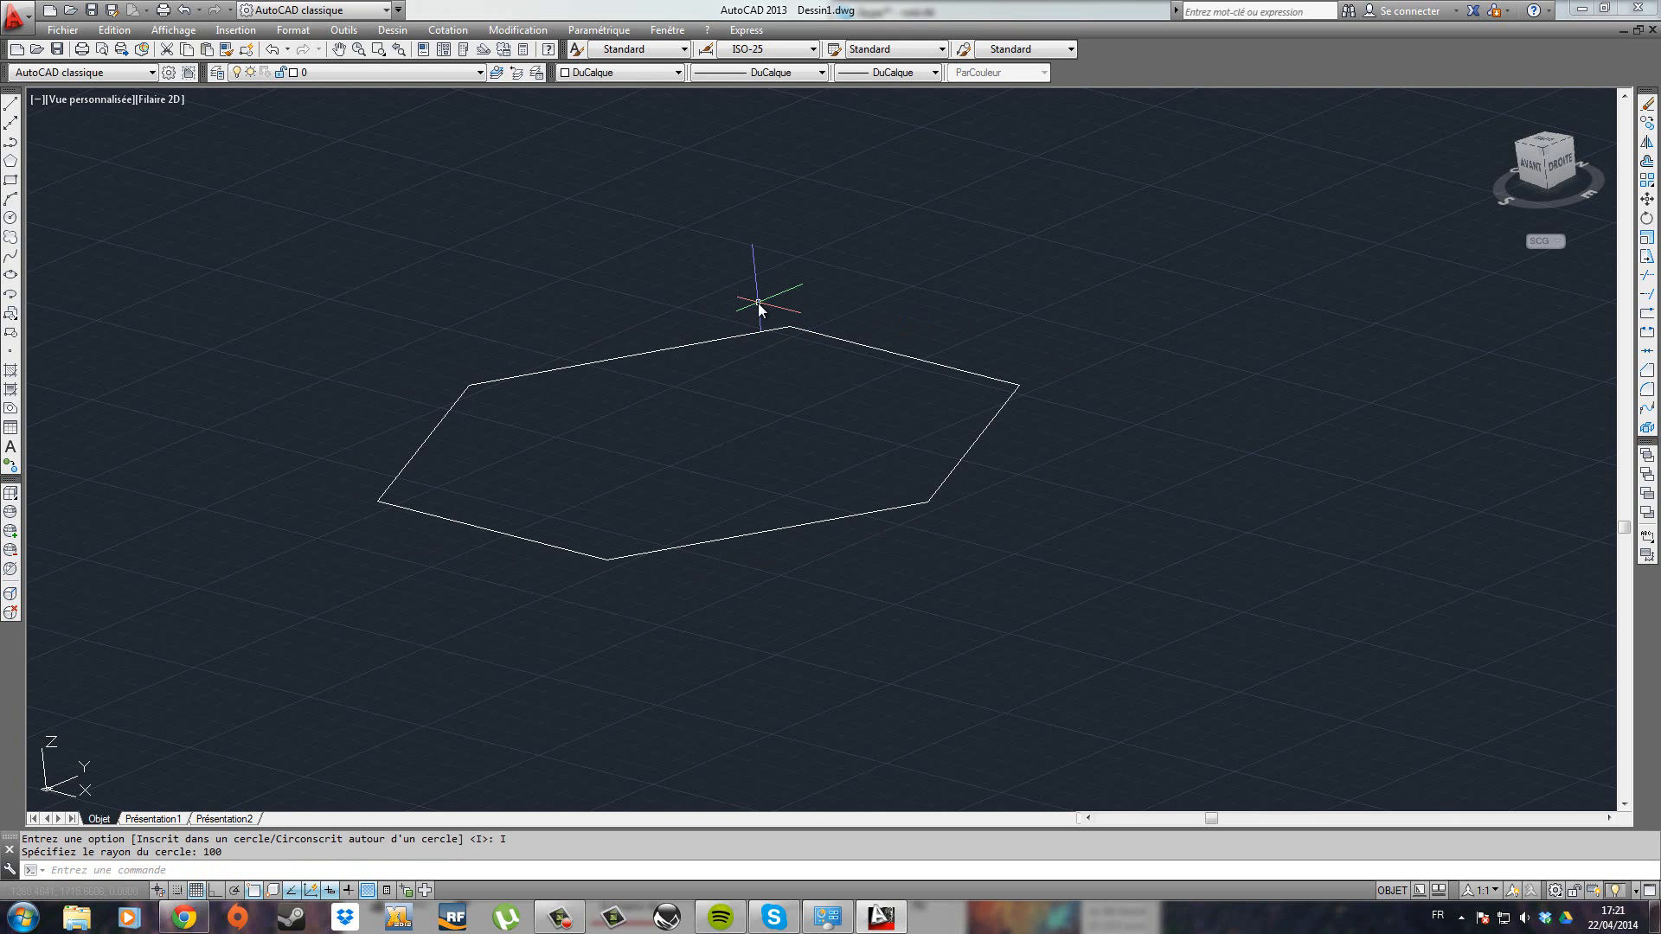
middle_click_drag(719, 434, 876, 521)
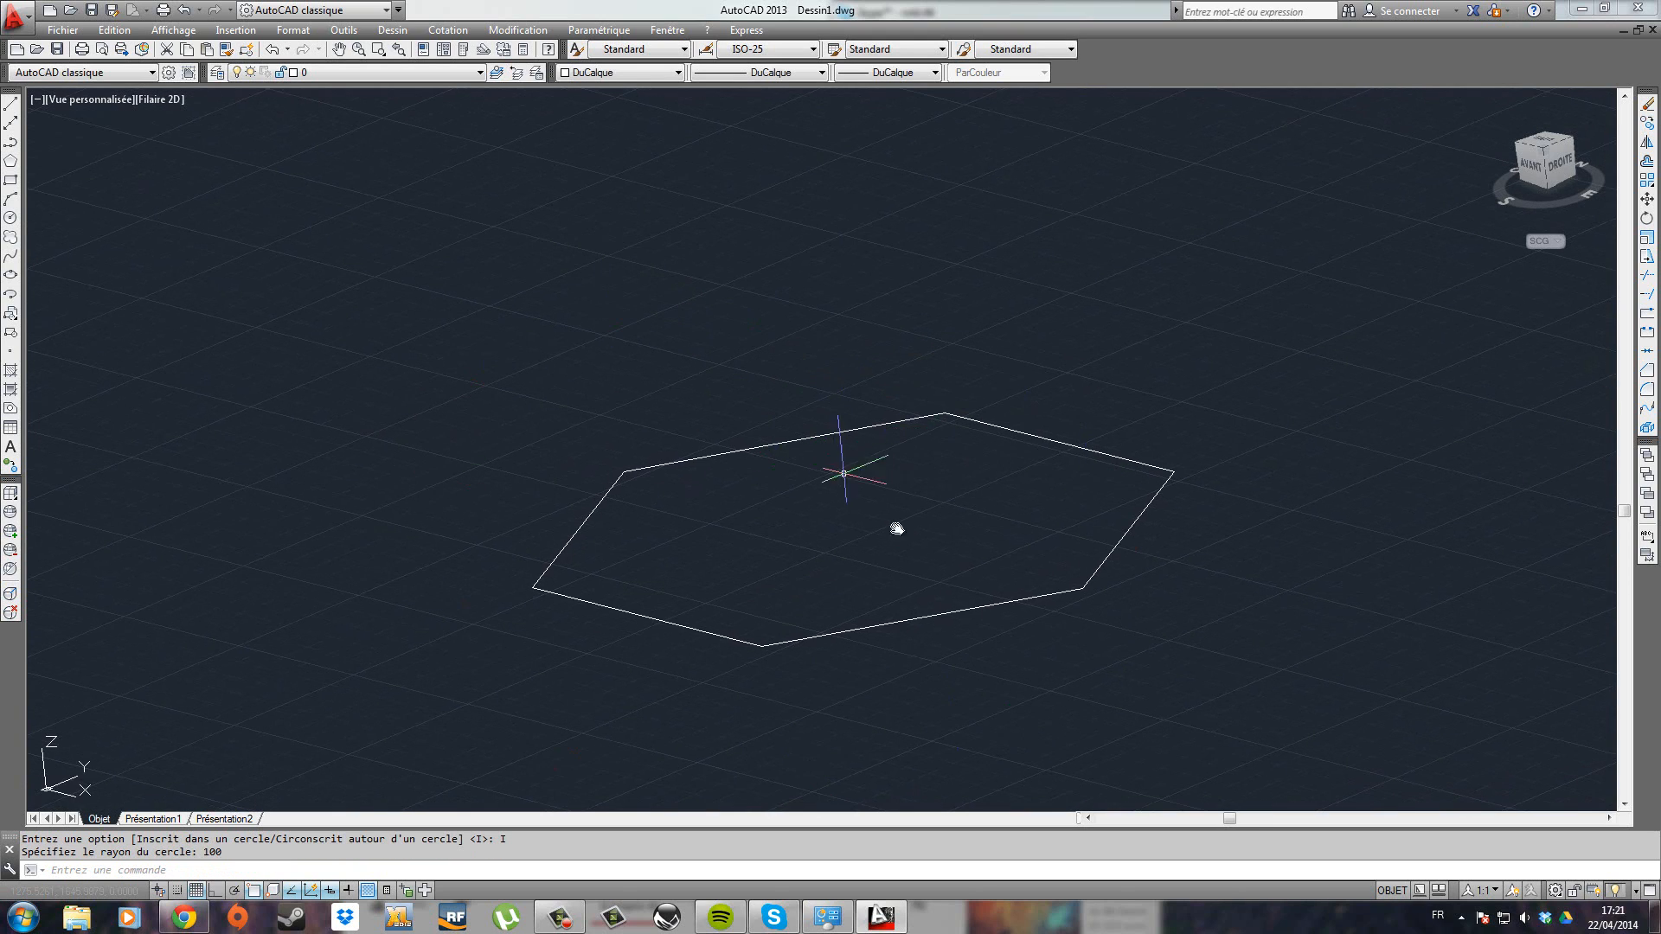
middle_click_drag(1047, 525, 965, 476)
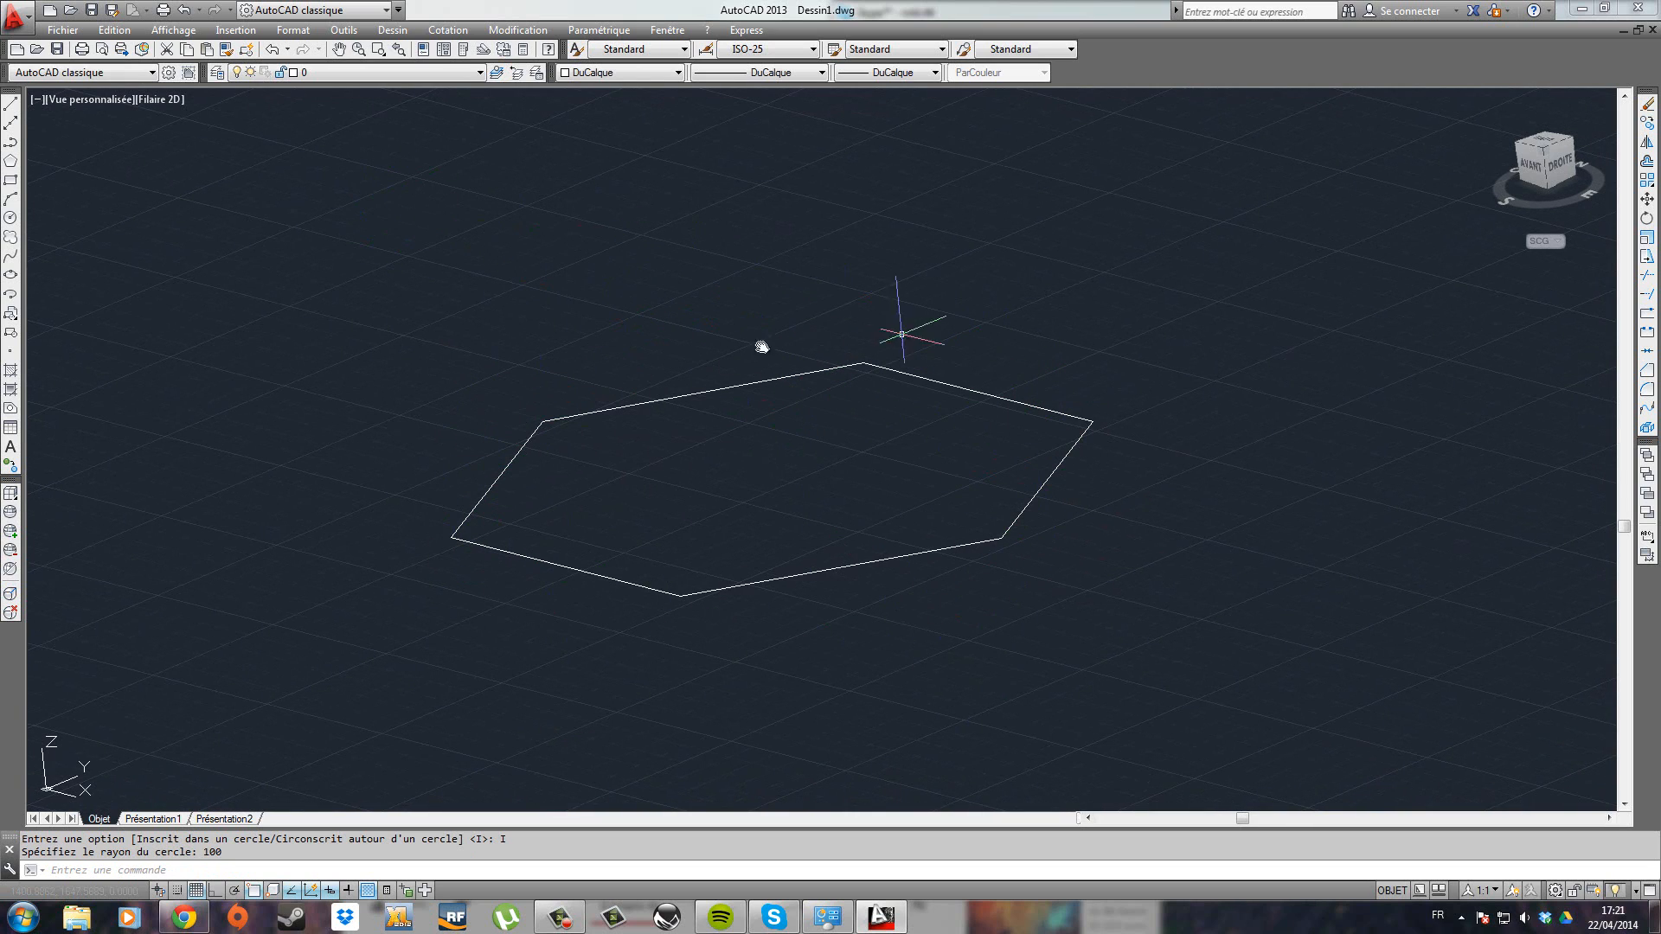
left_click(291, 263)
left_click(1222, 649)
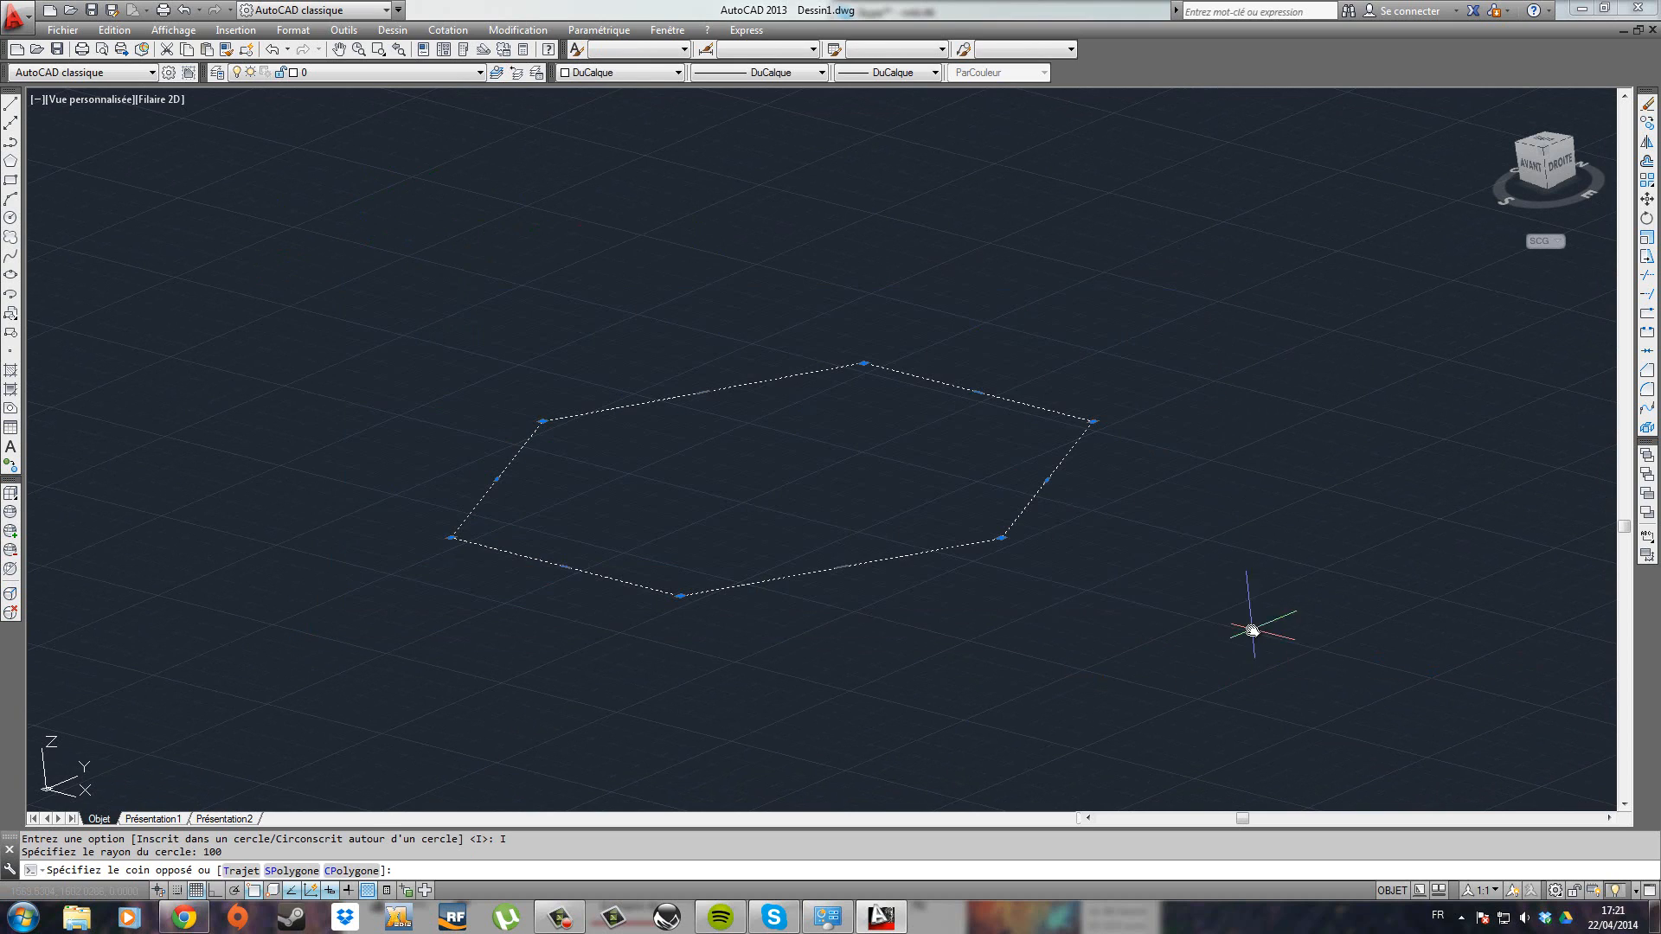
key("Escape")
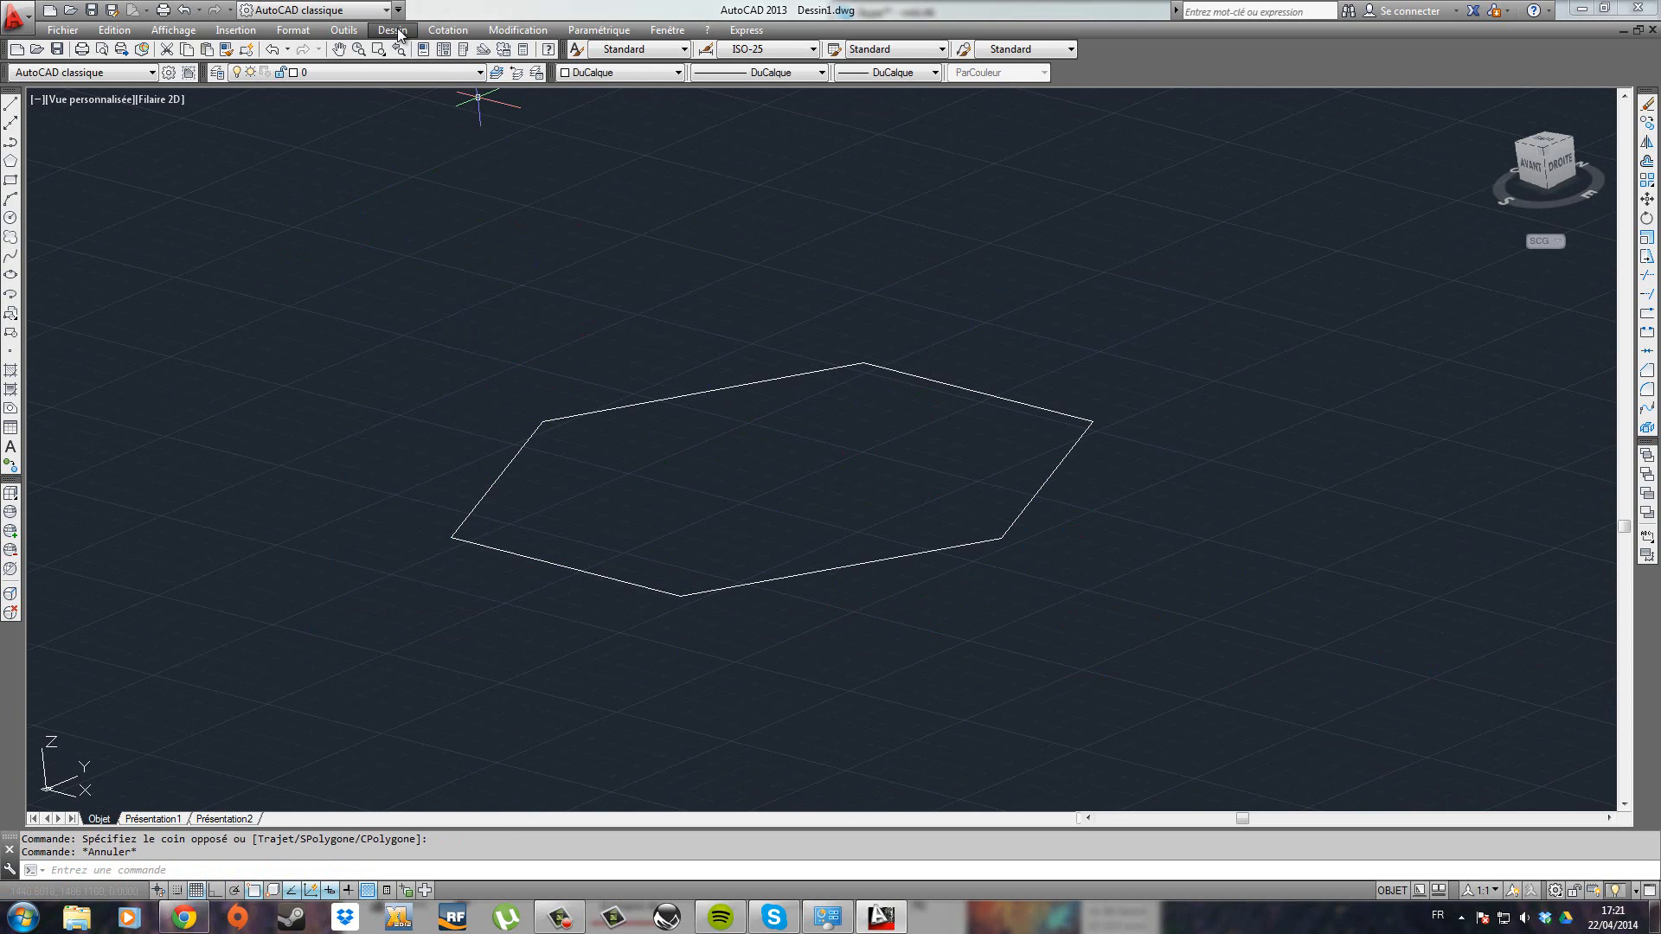
Step: Measure the hexagon's area and perimeter by tracing its six corners
left_click(343, 30)
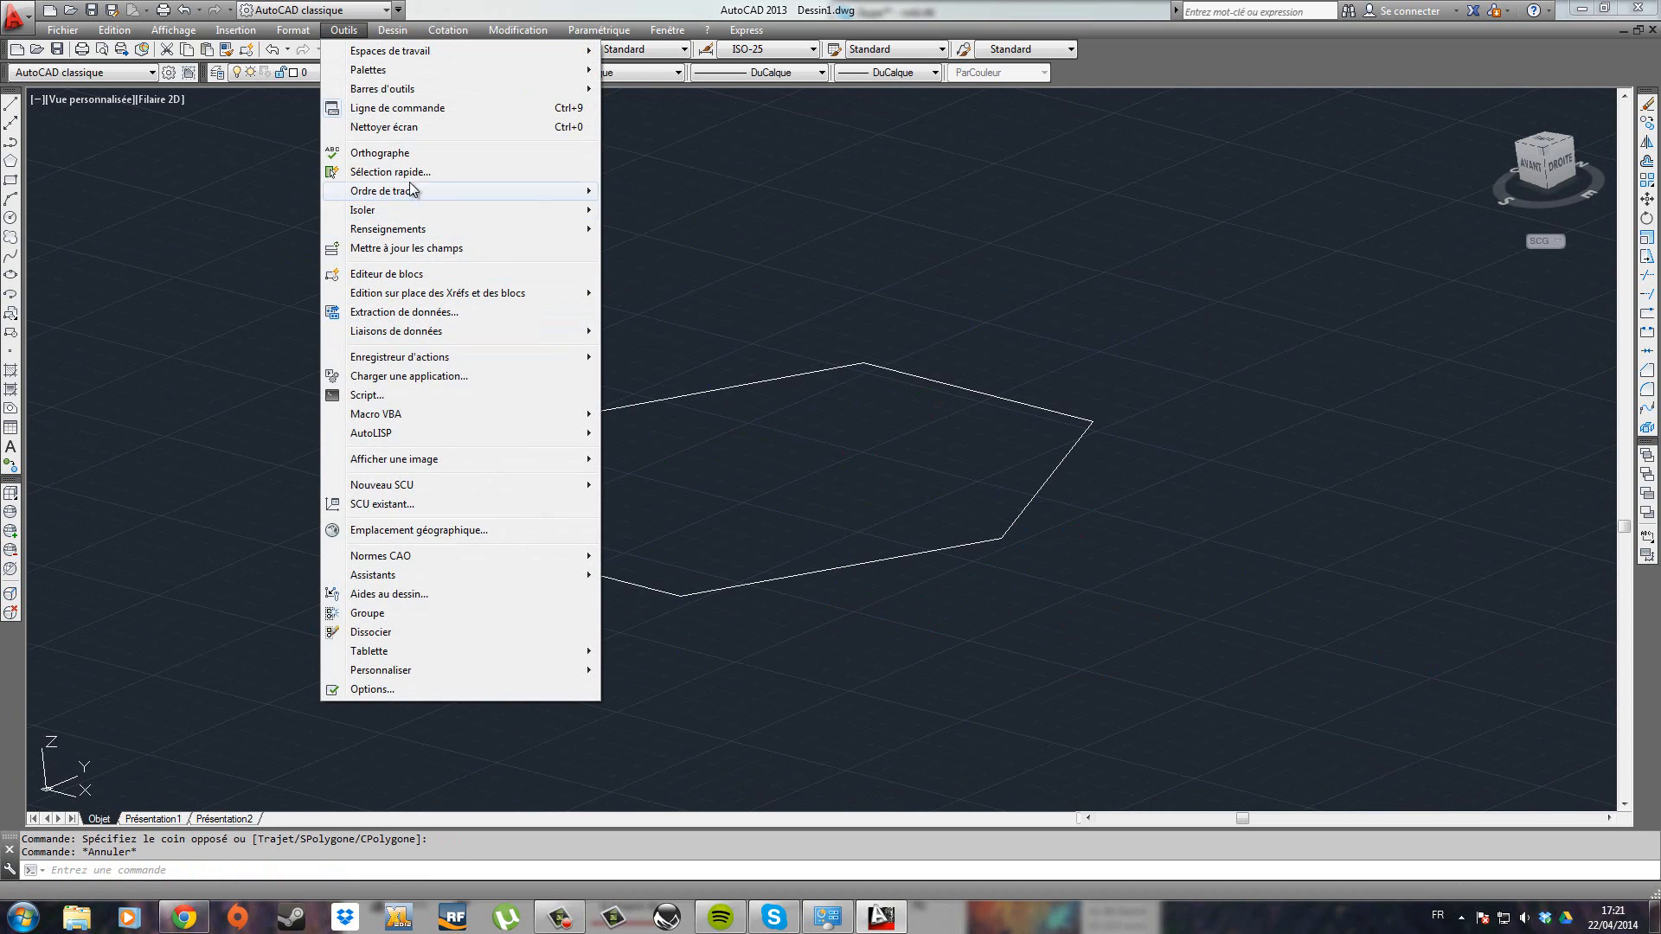
mouse_move(411, 227)
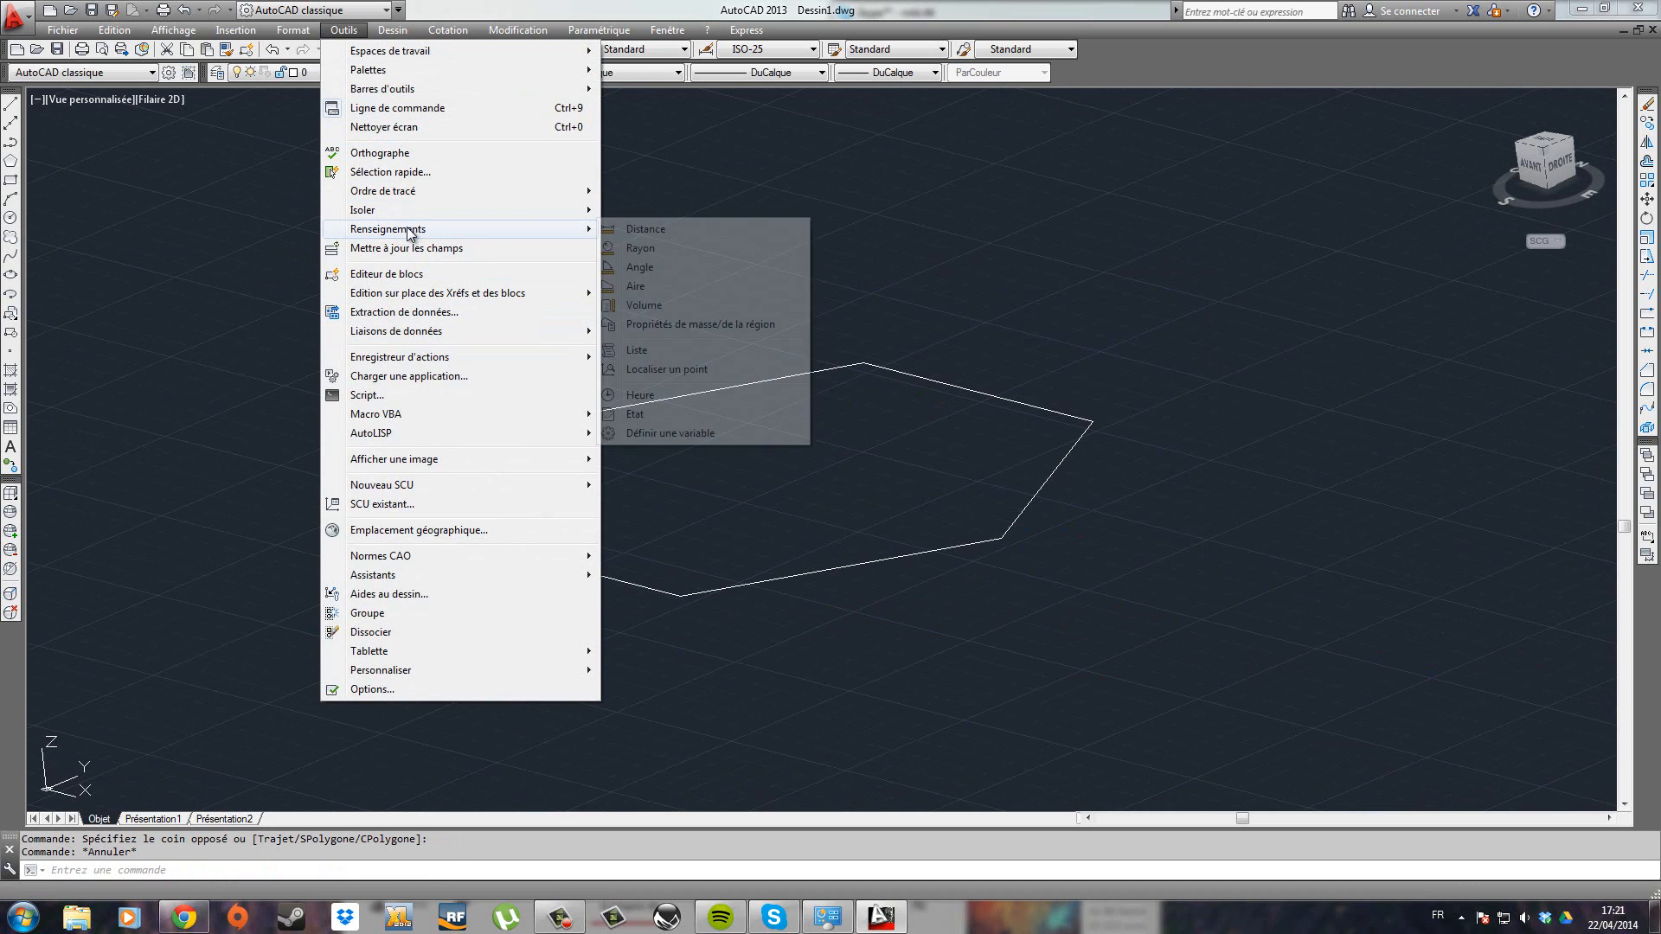
left_click(656, 286)
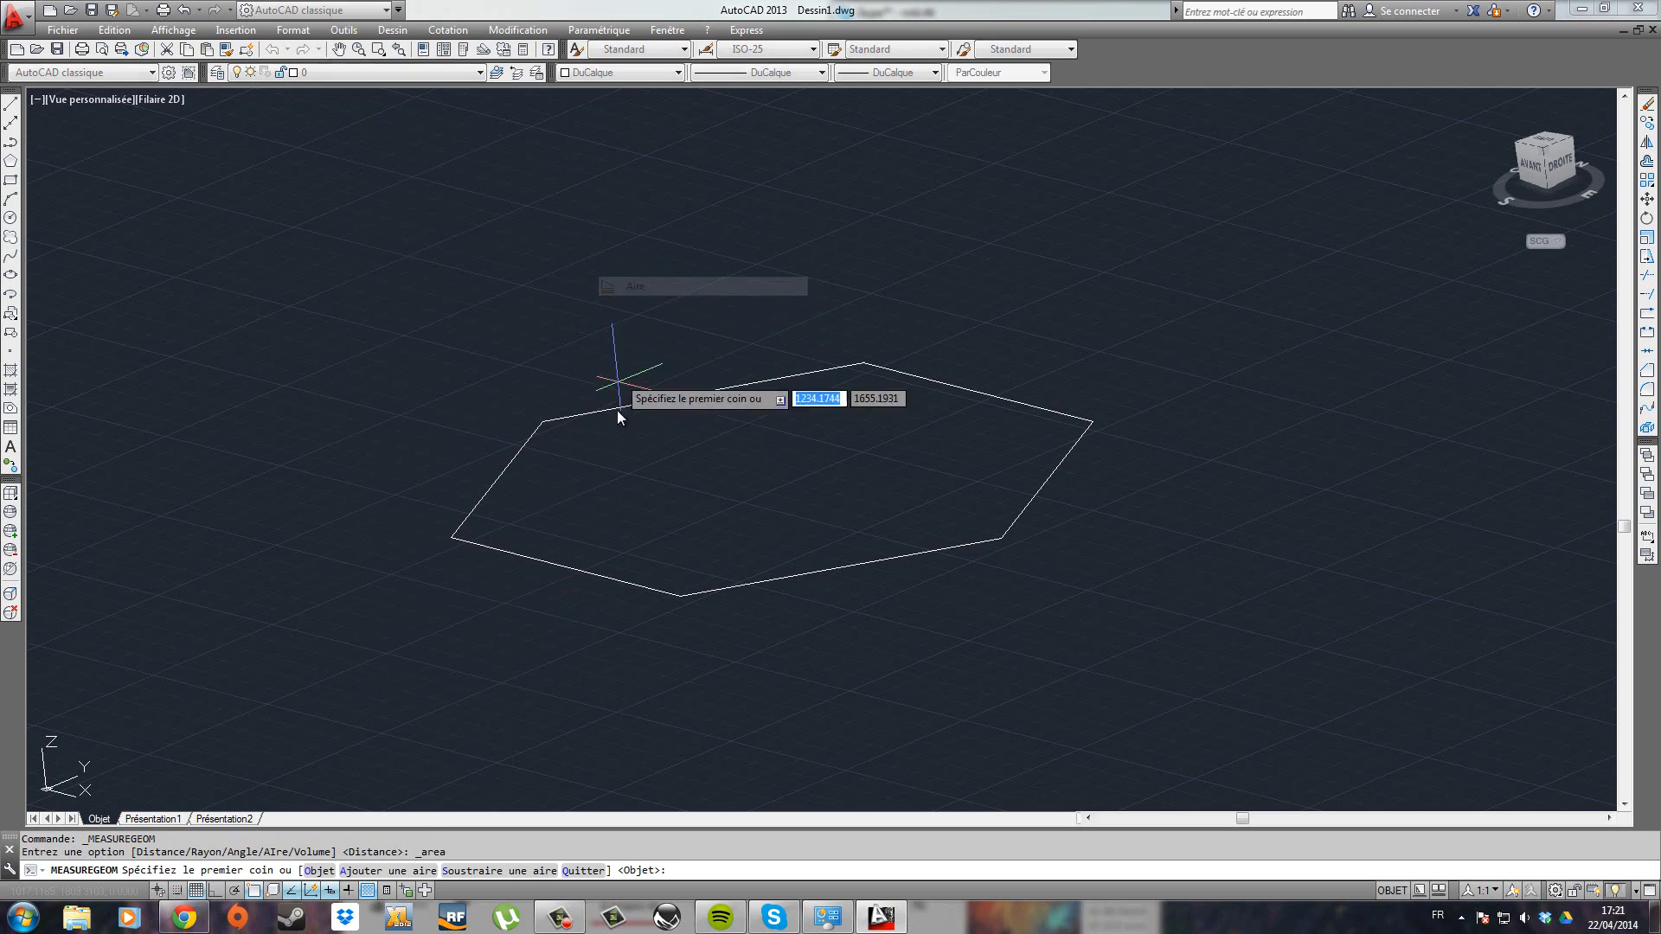
left_click(542, 422)
left_click(452, 537)
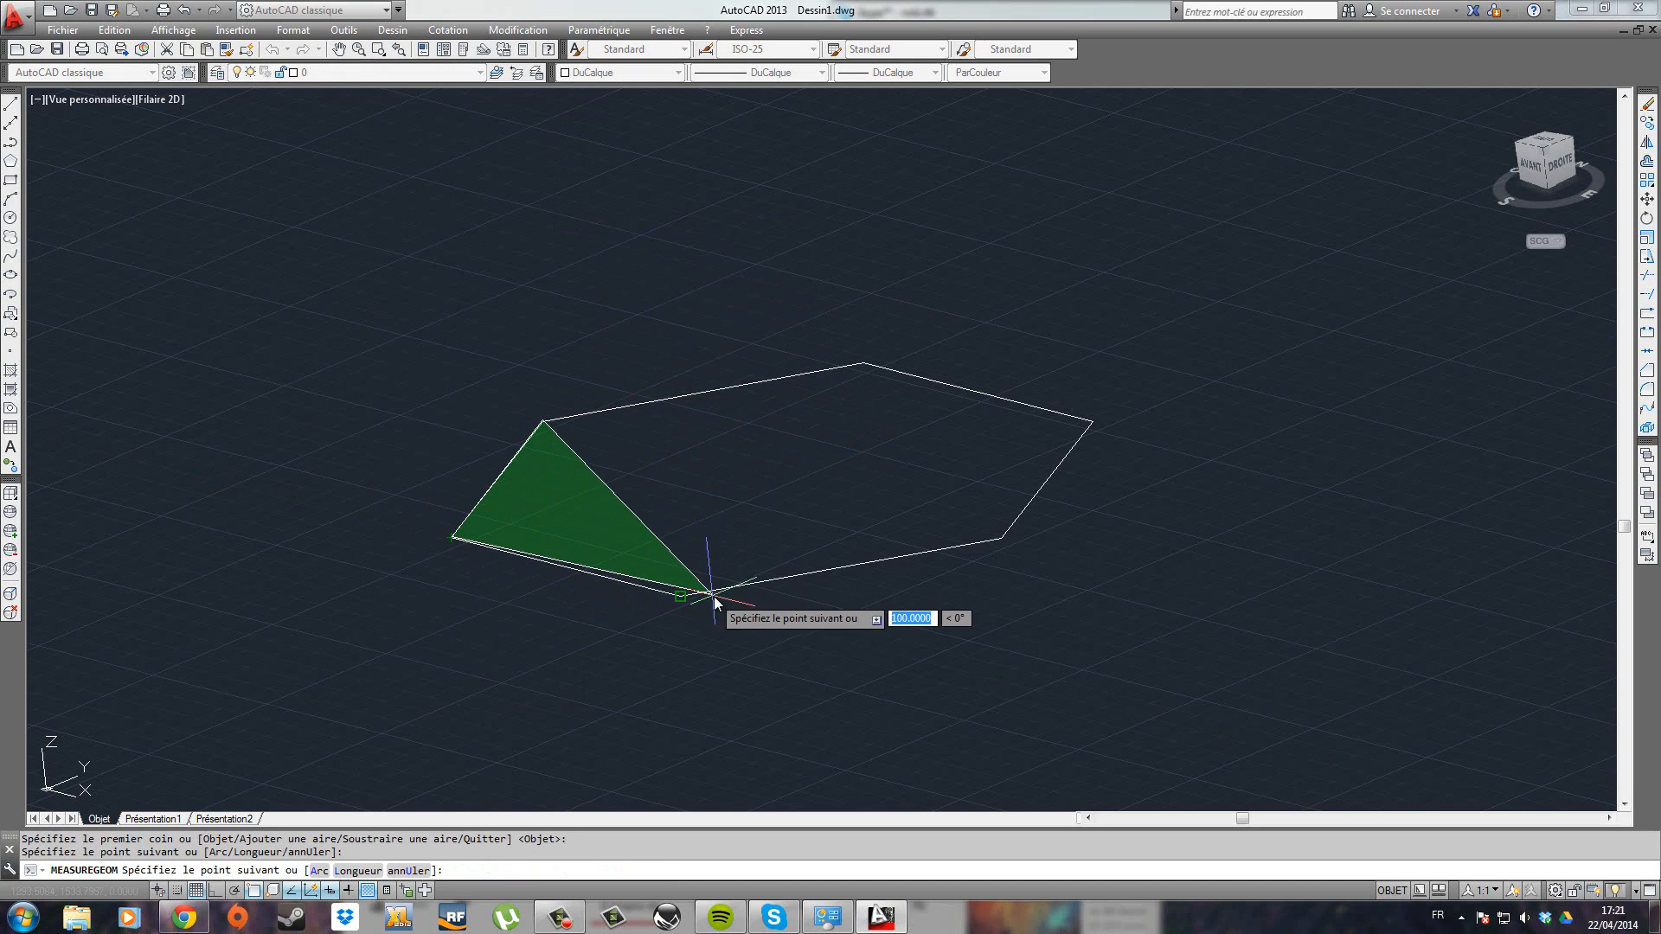
left_click(703, 595)
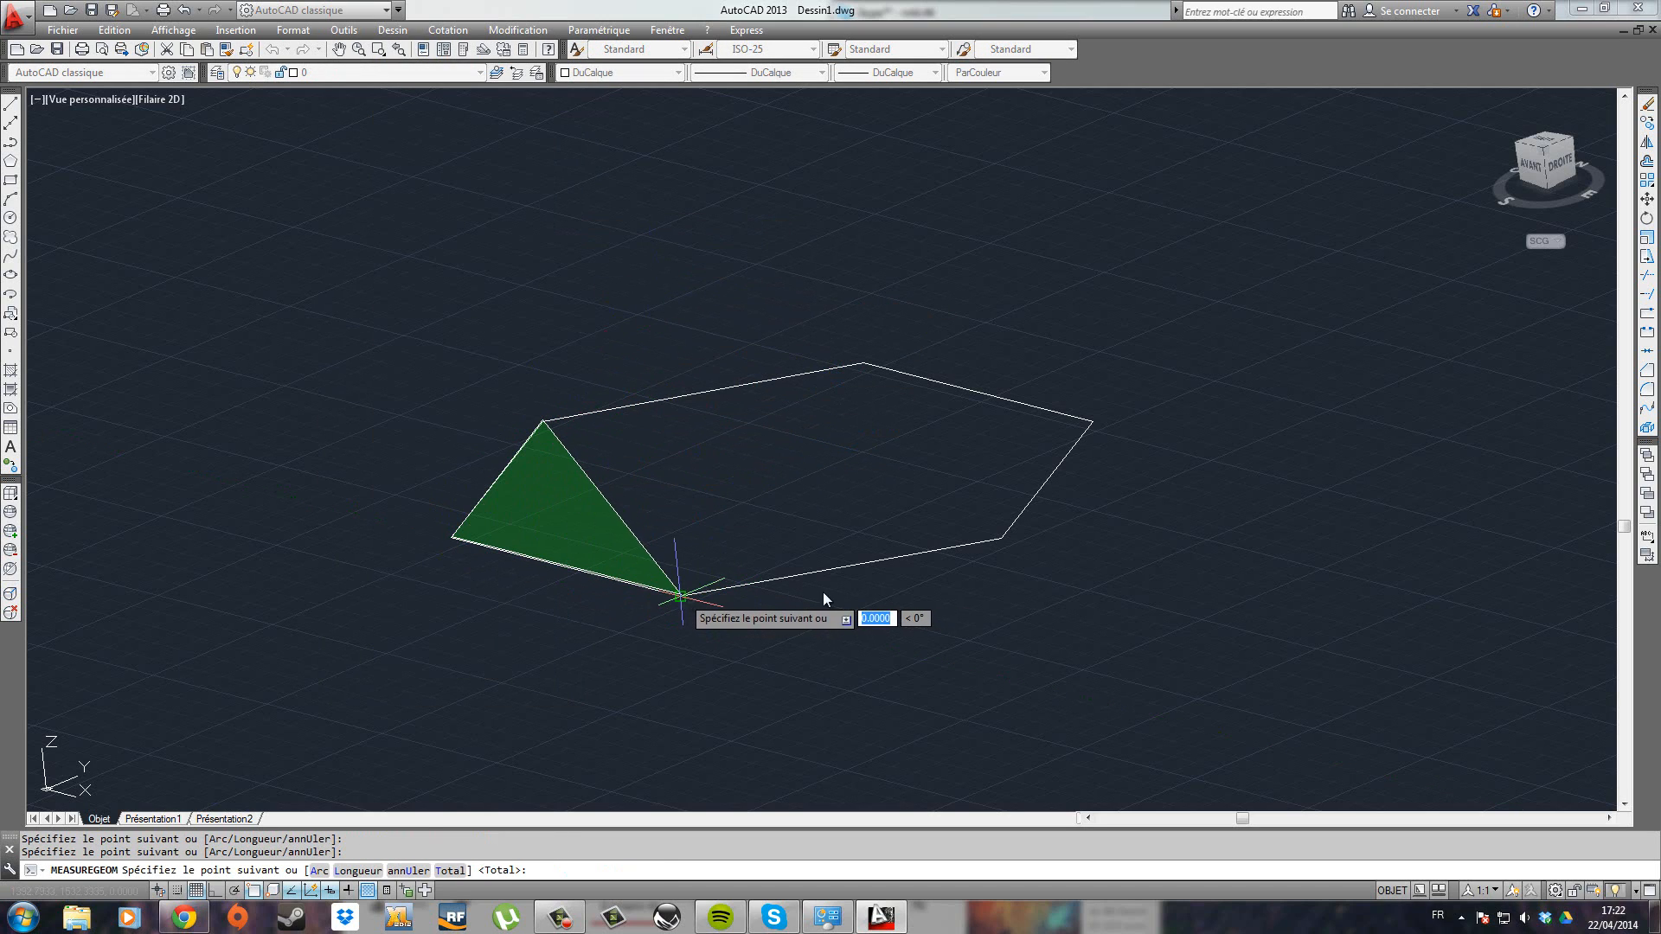
left_click(1000, 538)
left_click(1092, 423)
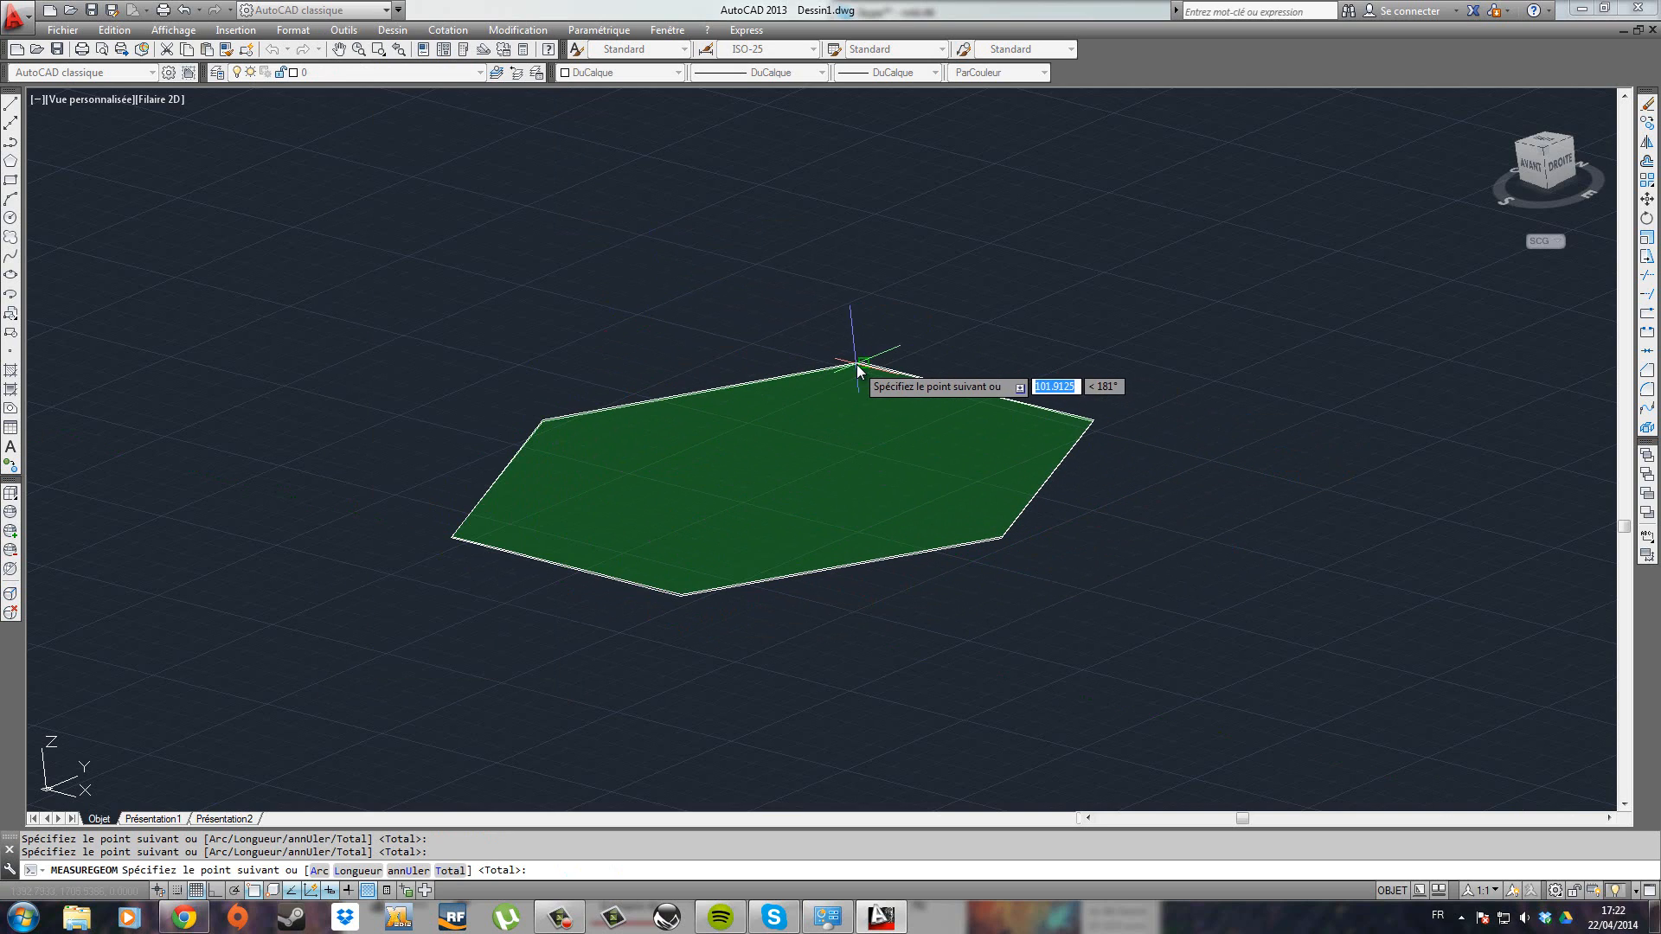
left_click(857, 367)
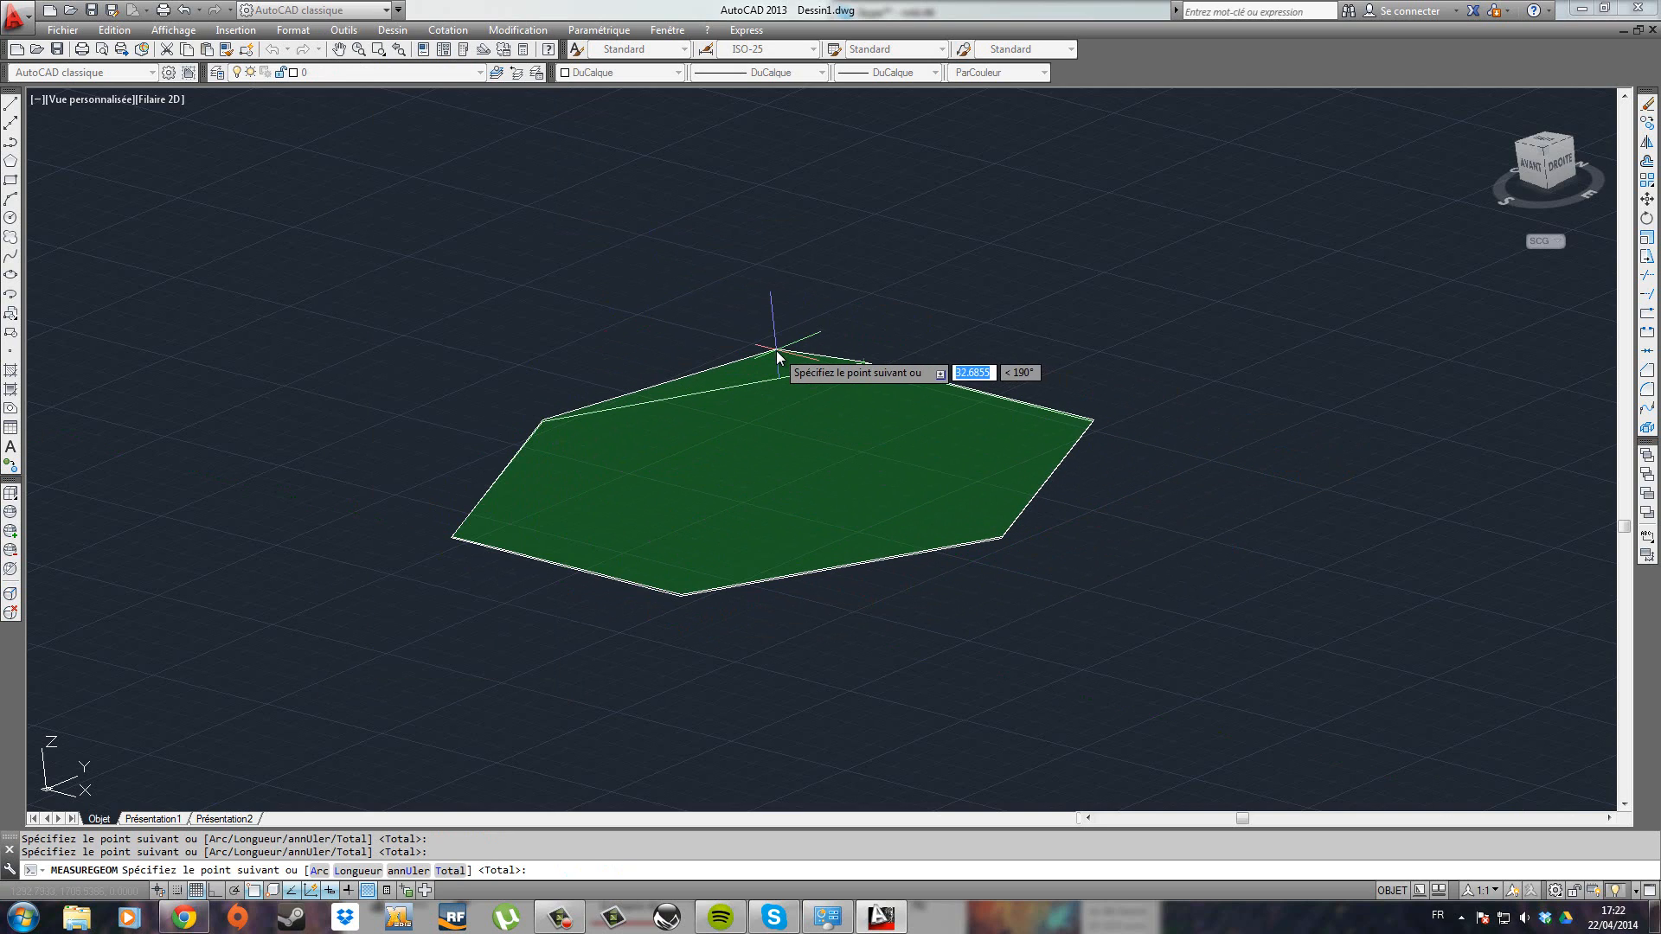
key("Return")
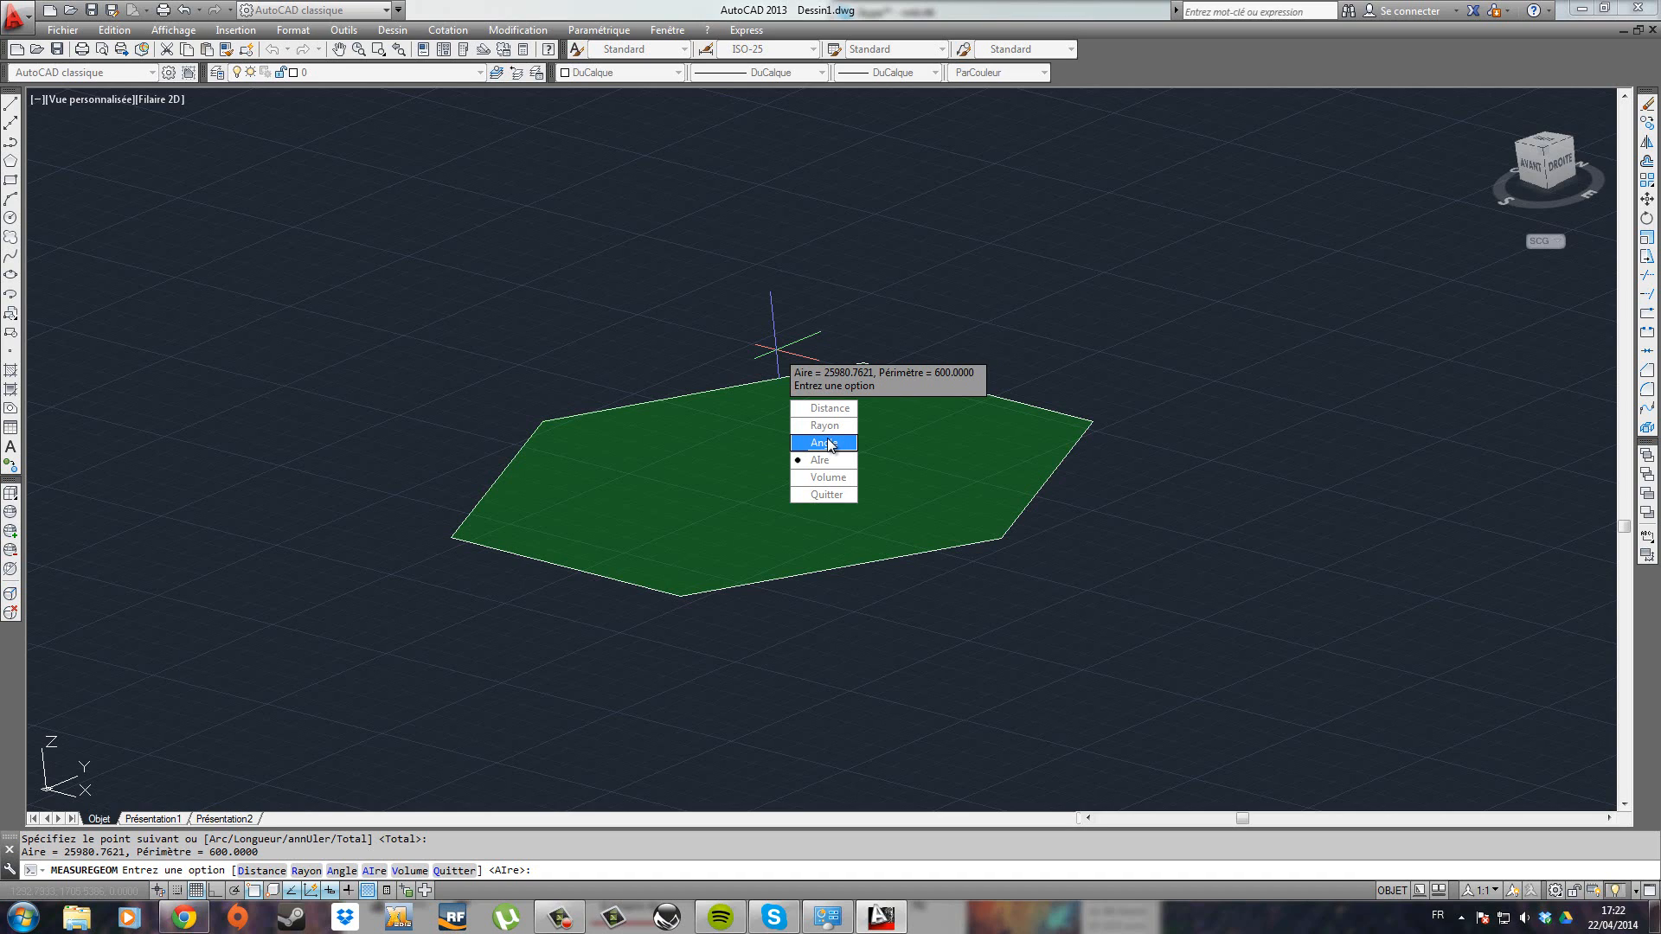
key("Escape")
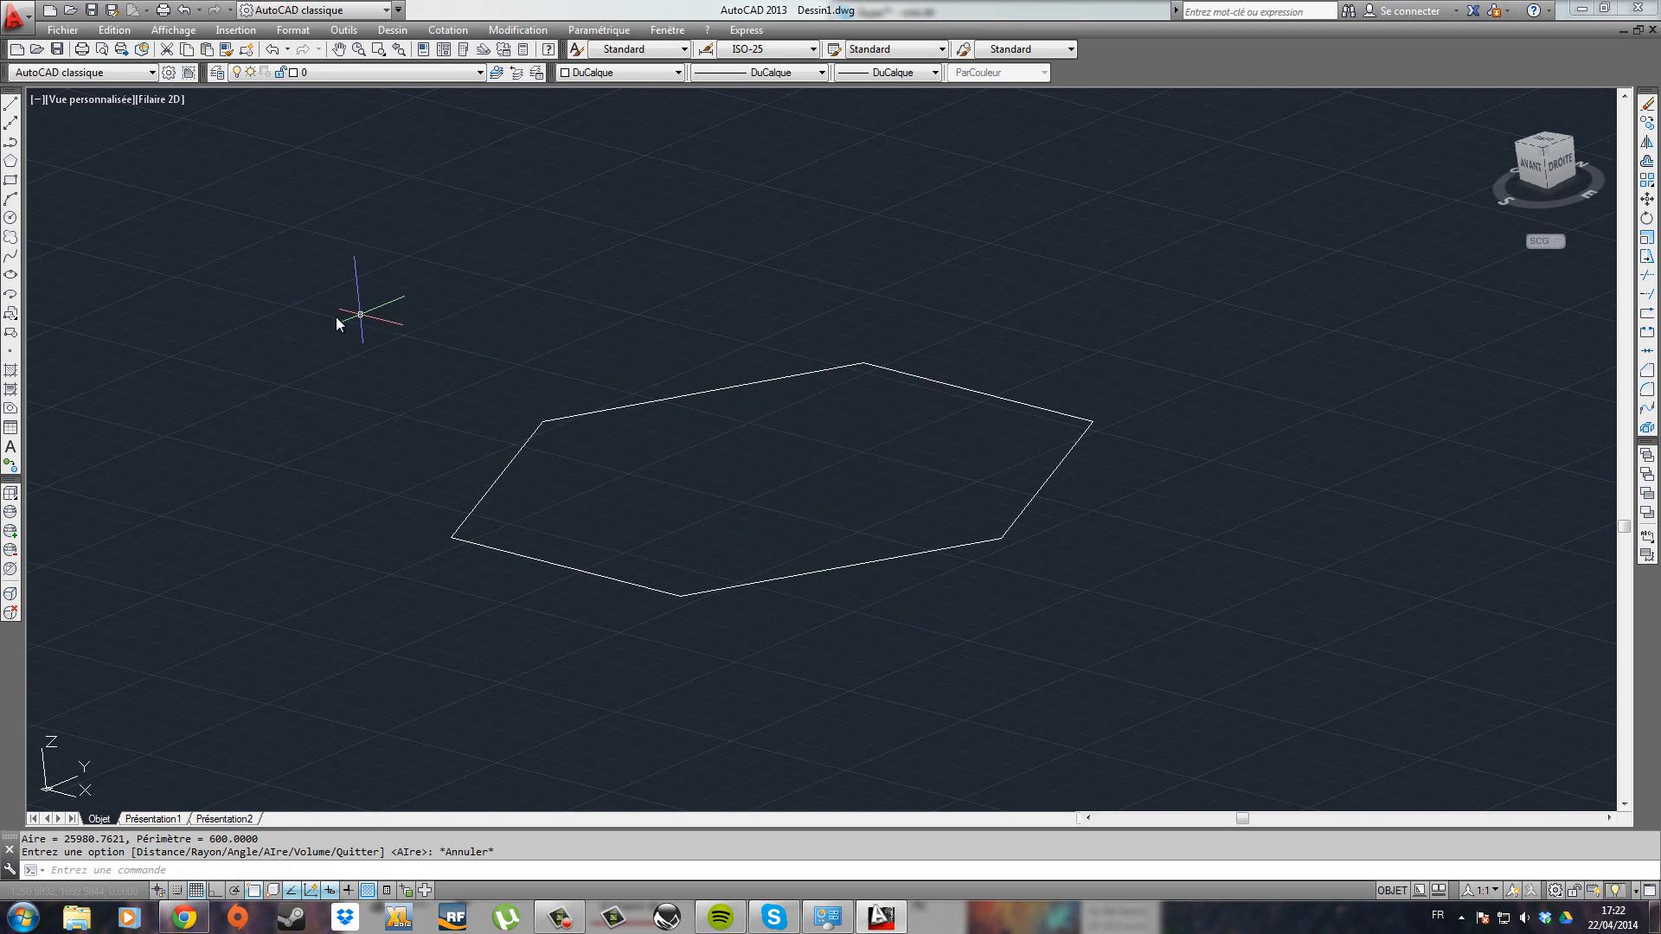
left_click(292, 308)
left_click(1211, 682)
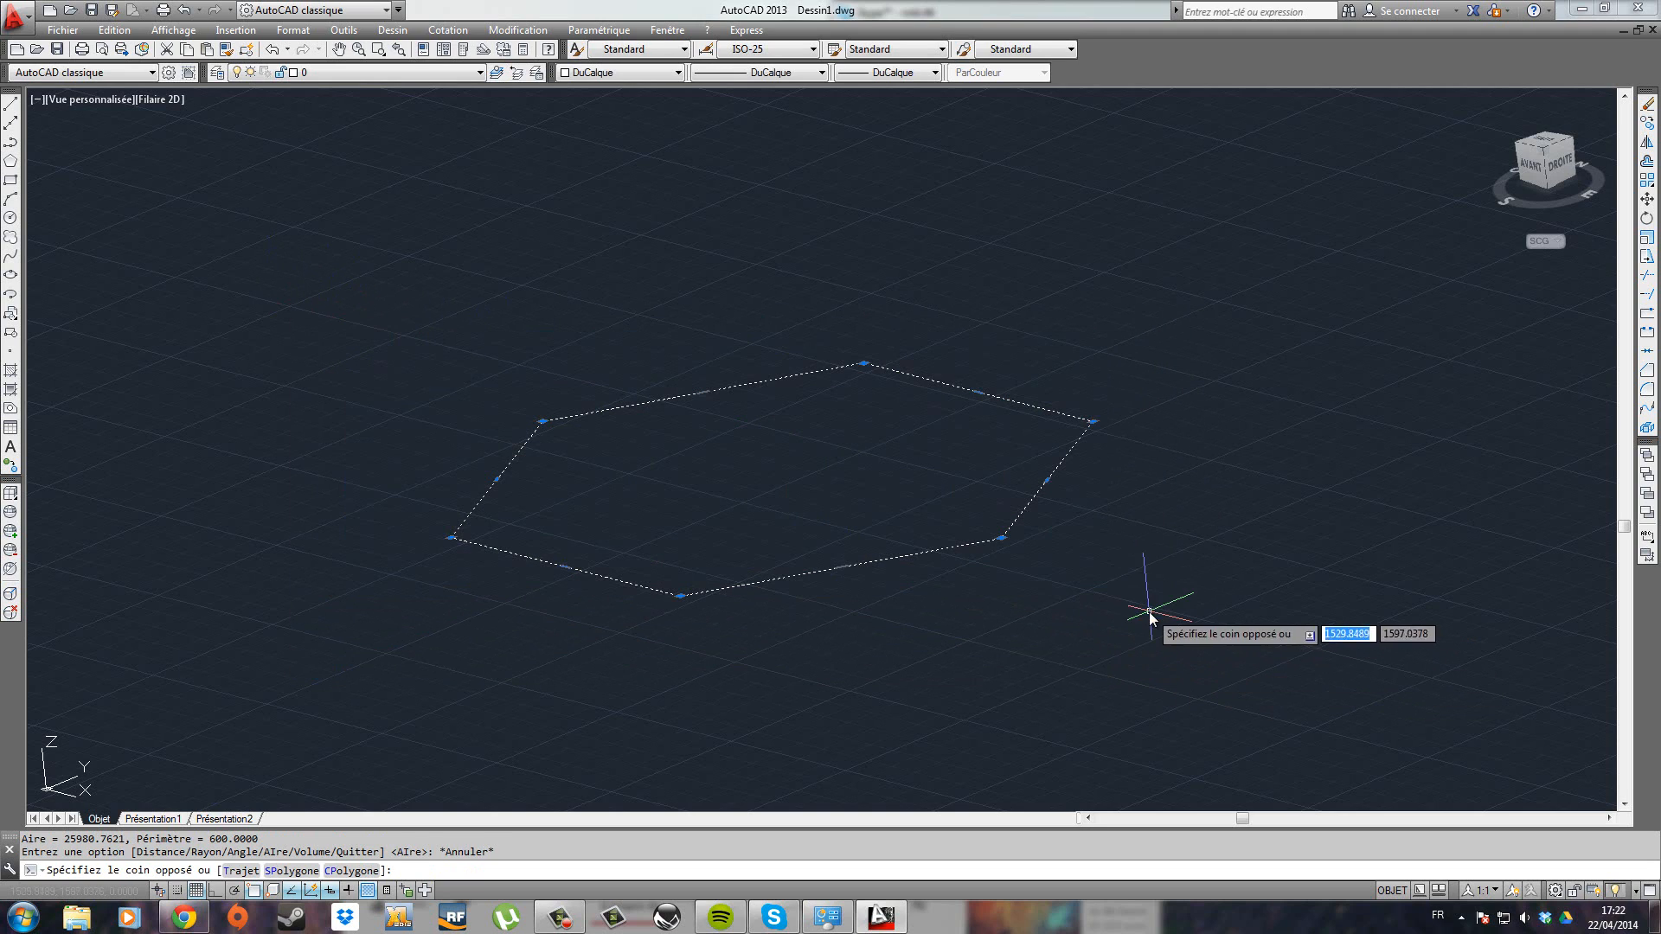
key("Escape")
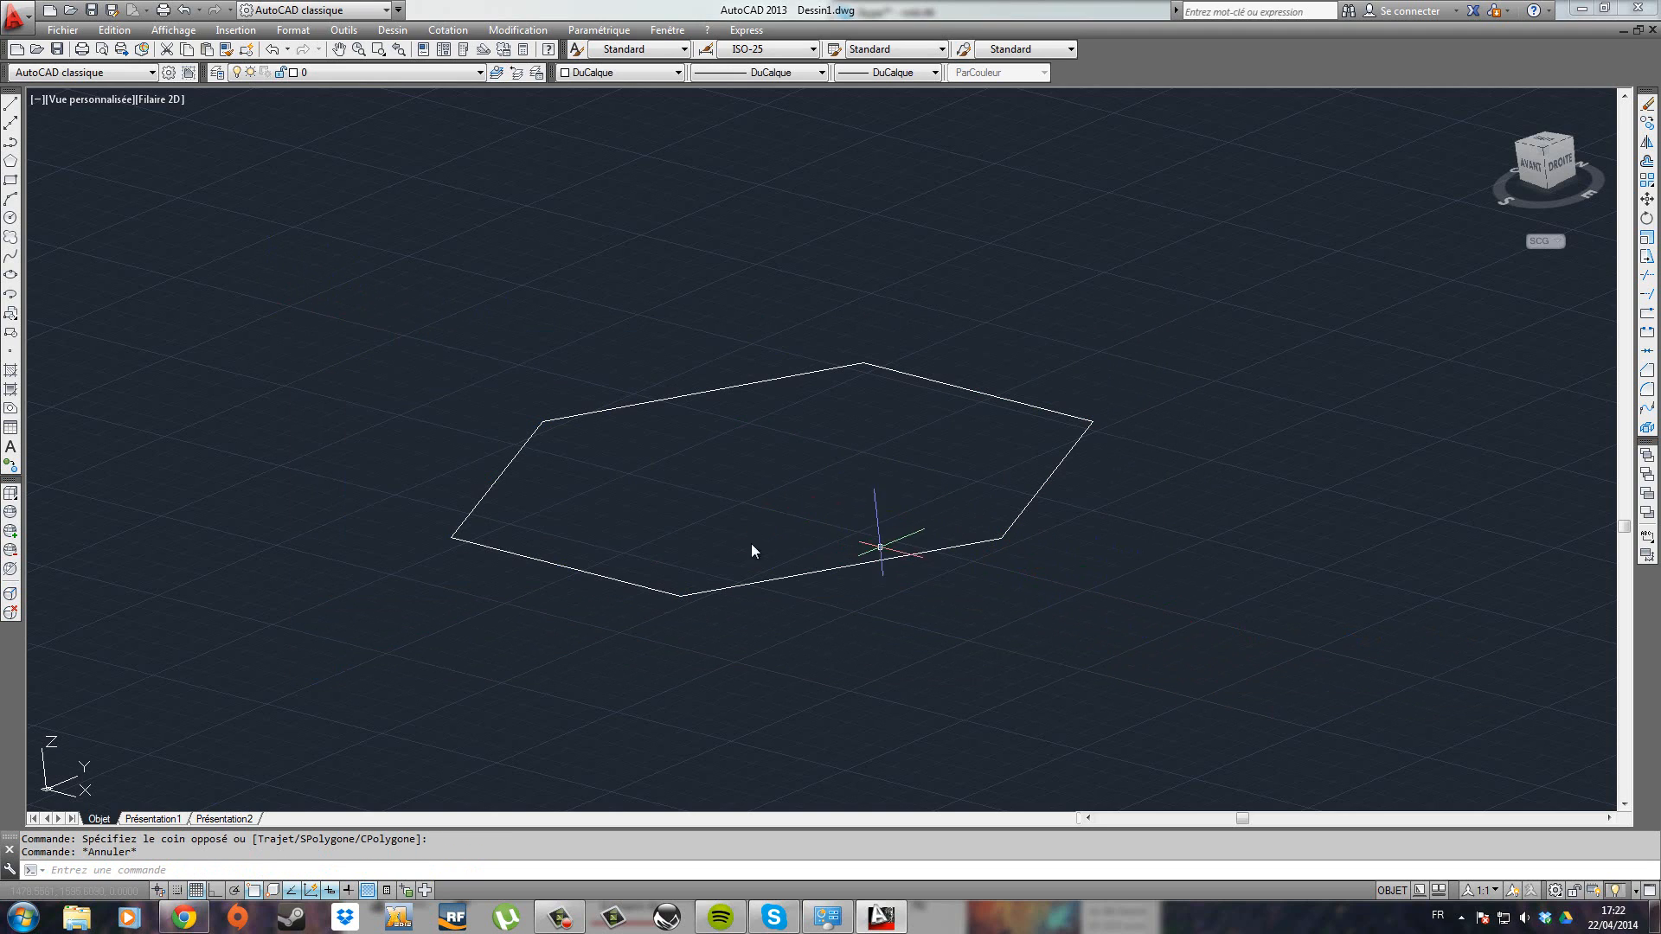
Step: Extrude the hexagon to a height of 2 to make a thin solid plate
left_click(392, 32)
mouse_move(475, 44)
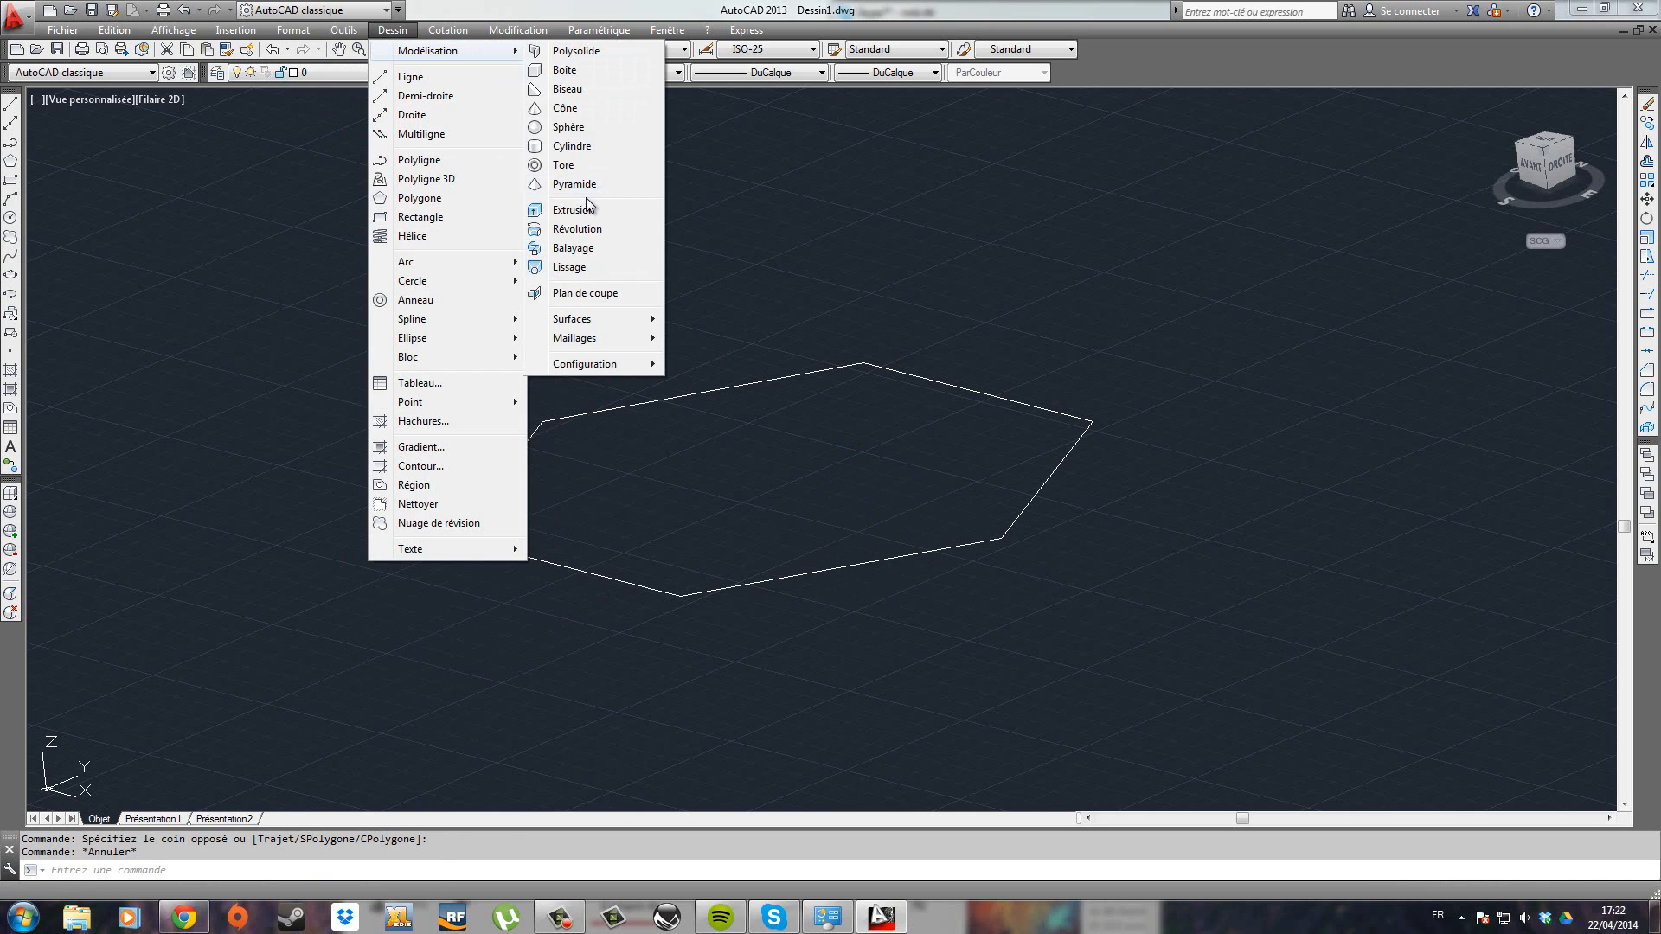
left_click(597, 209)
left_click(1167, 688)
left_click(952, 533)
key("Return")
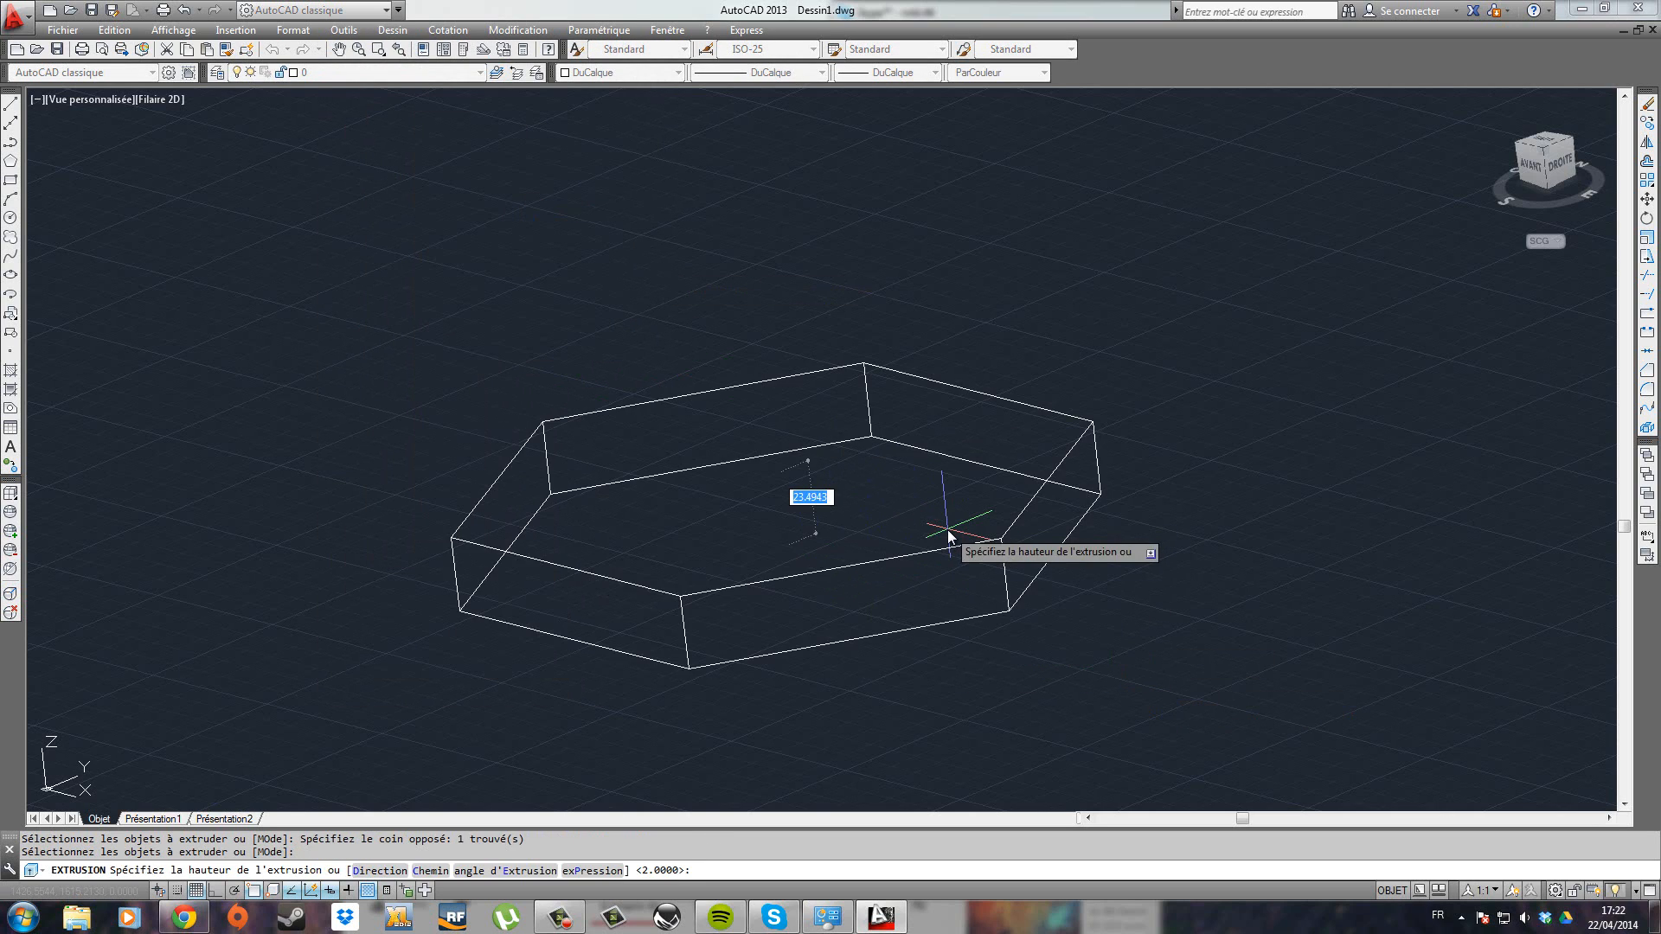
type("2")
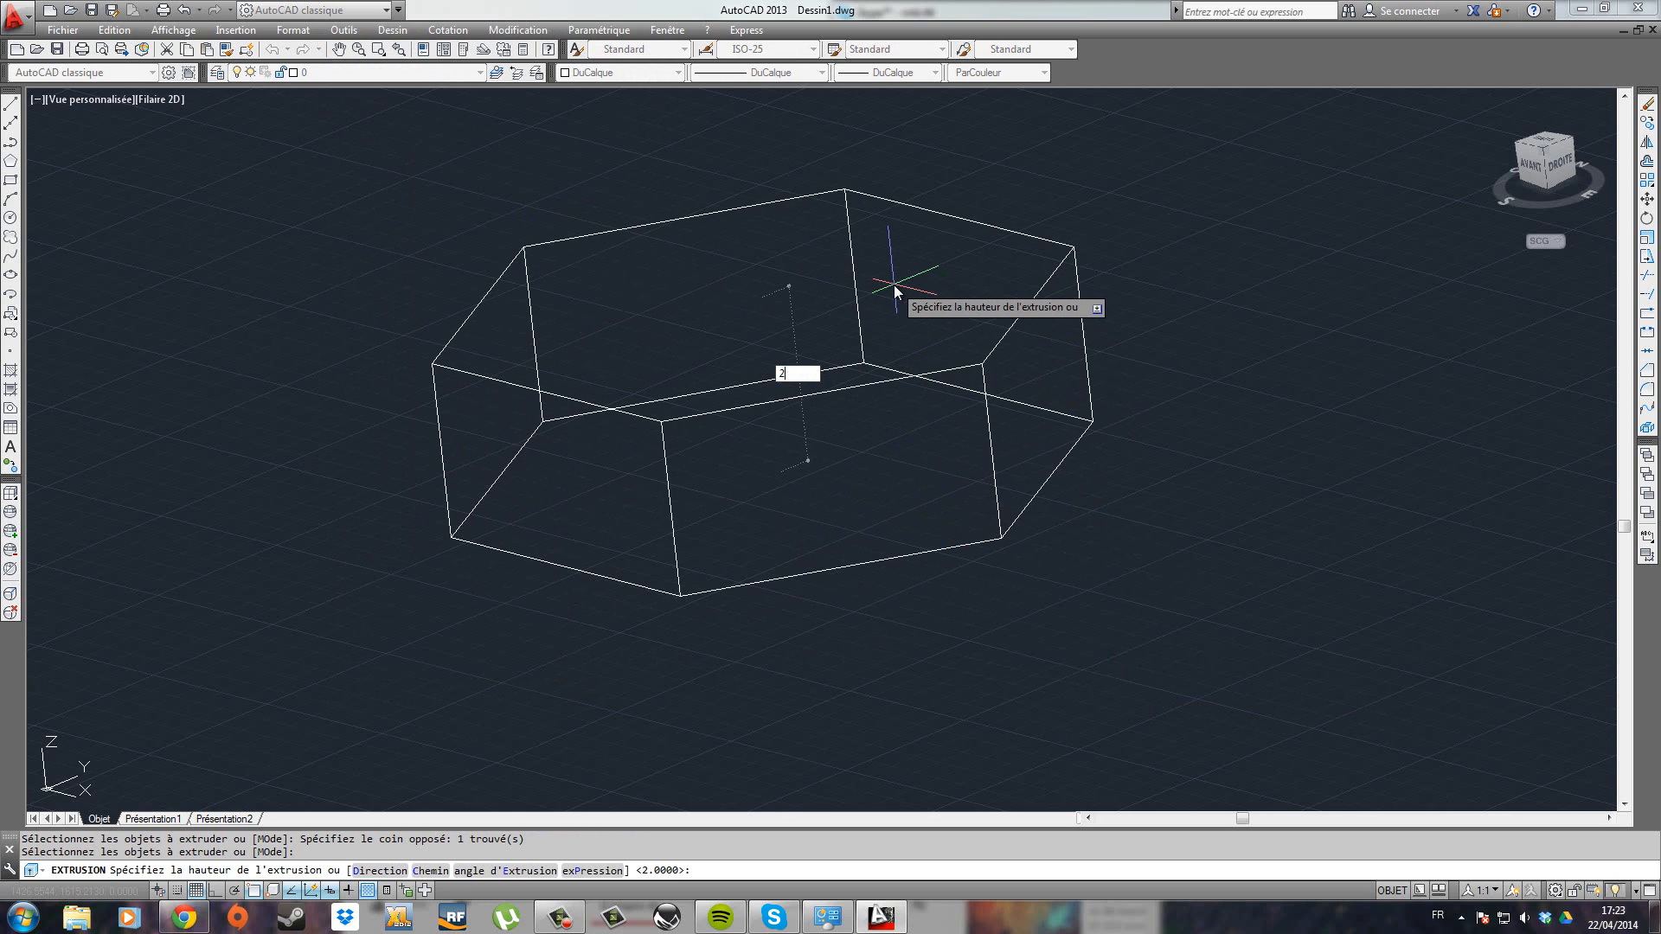
key("Return")
scroll(884, 338, "up", 4)
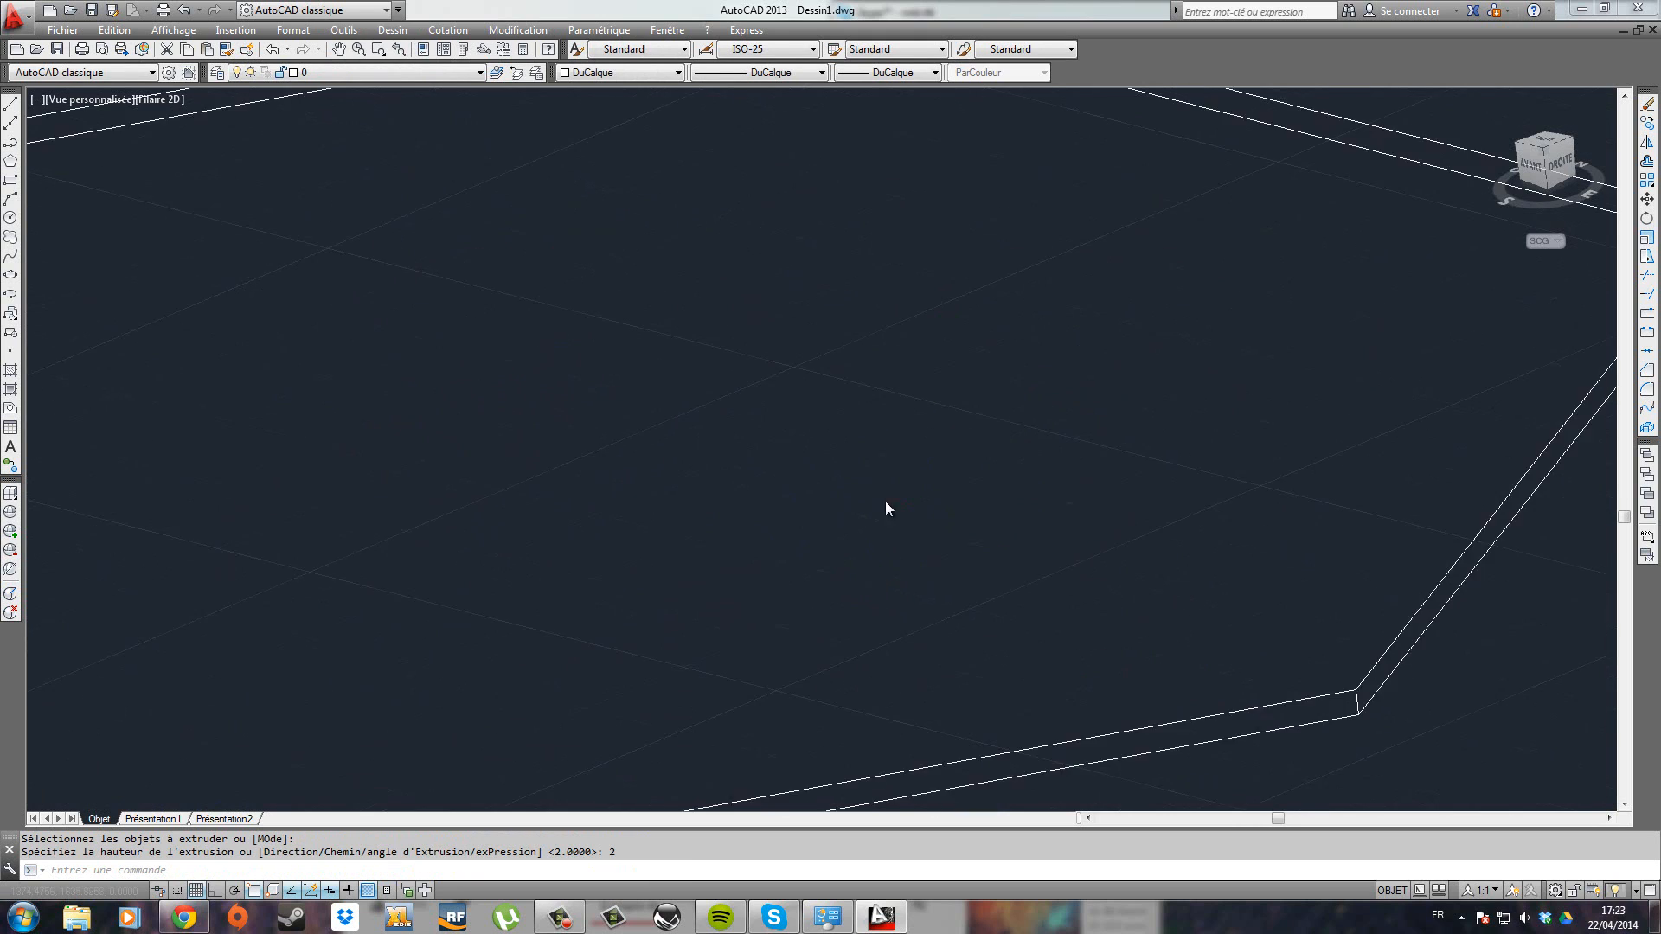
scroll(886, 507, "down", 2)
scroll(972, 418, "up", 2)
middle_click_drag(952, 427, 1016, 567)
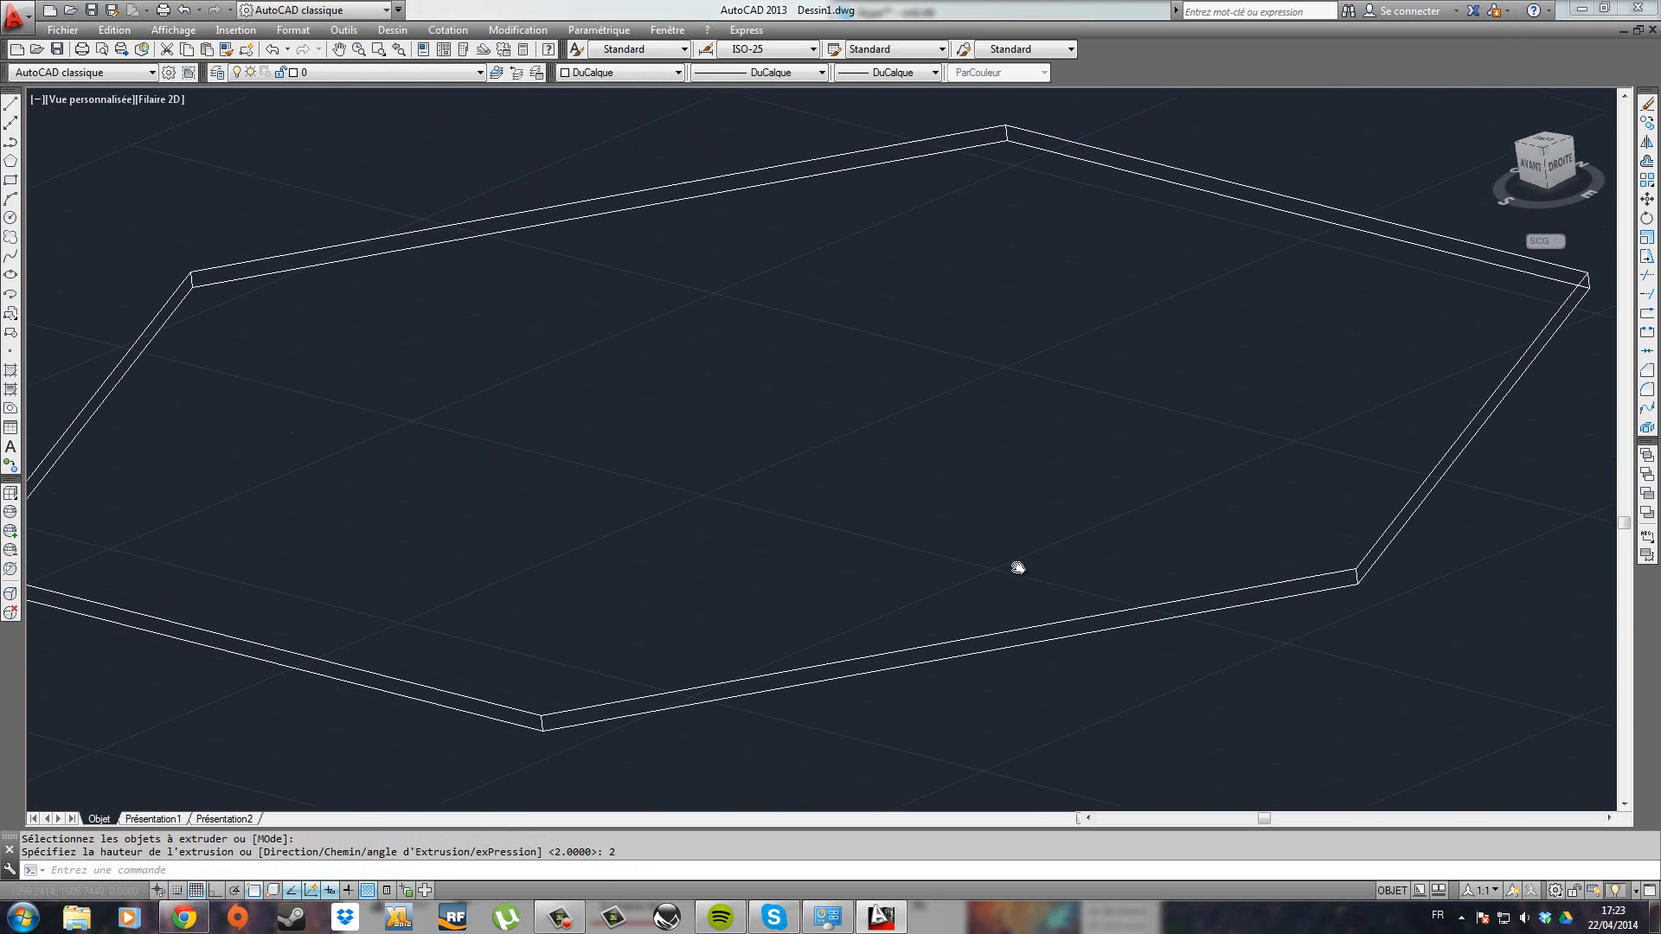
scroll(1014, 553, "down", 2)
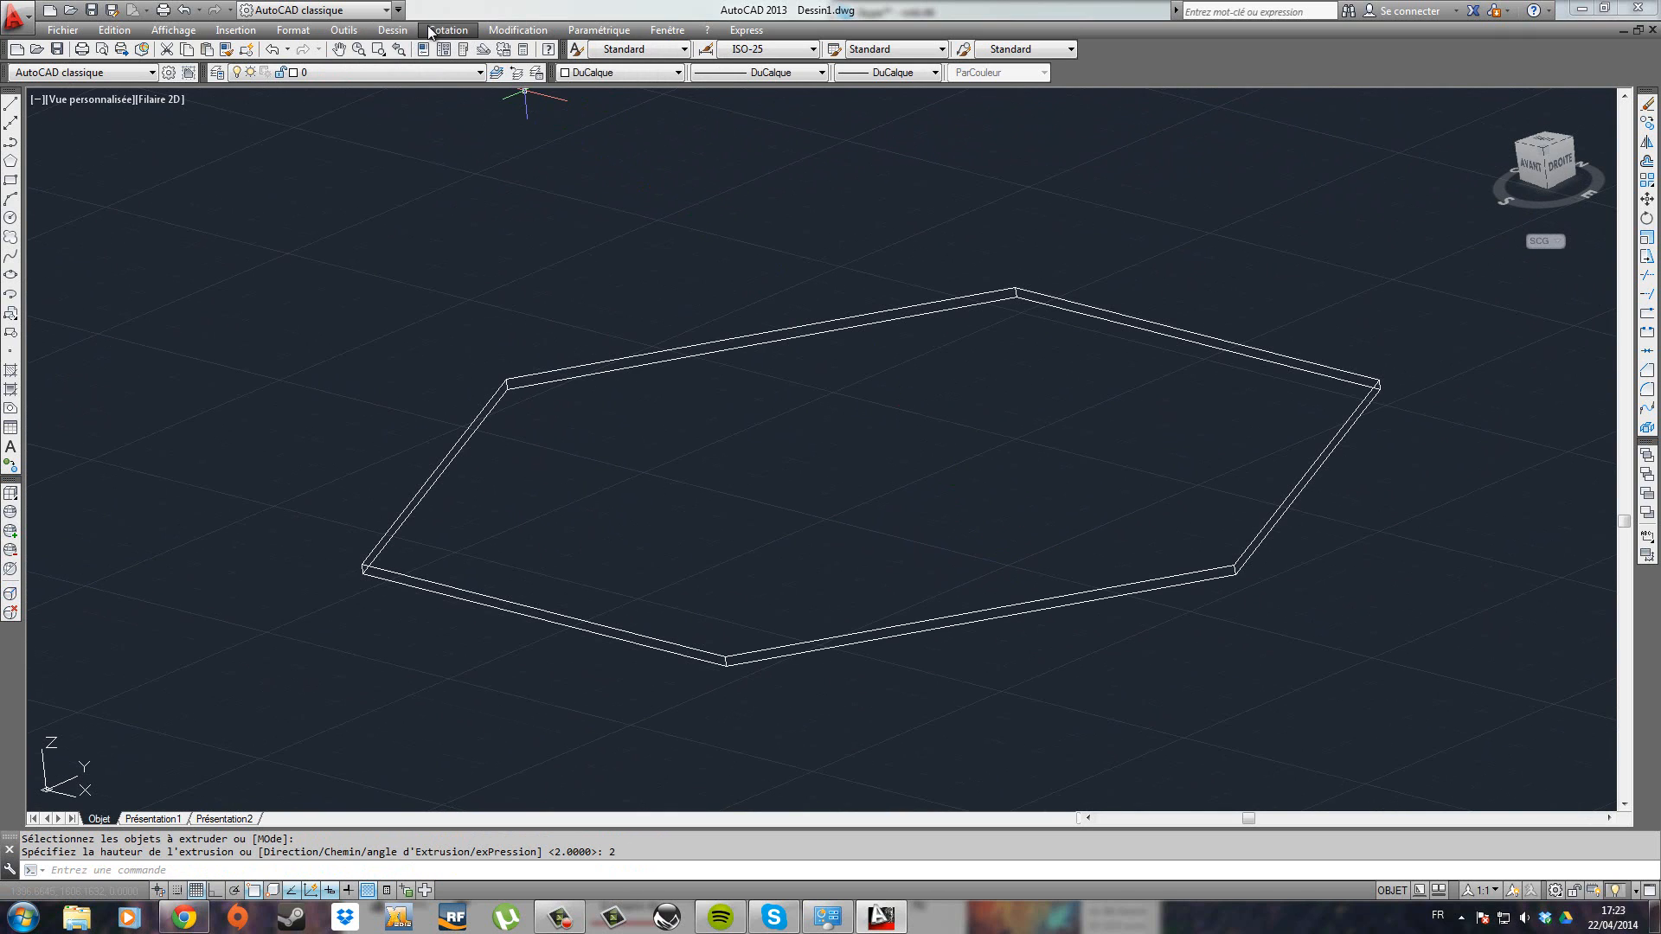
Step: Measure the hexagonal plate's volume by tracing its six upper corners and picking the lower corner for the height
left_click(353, 31)
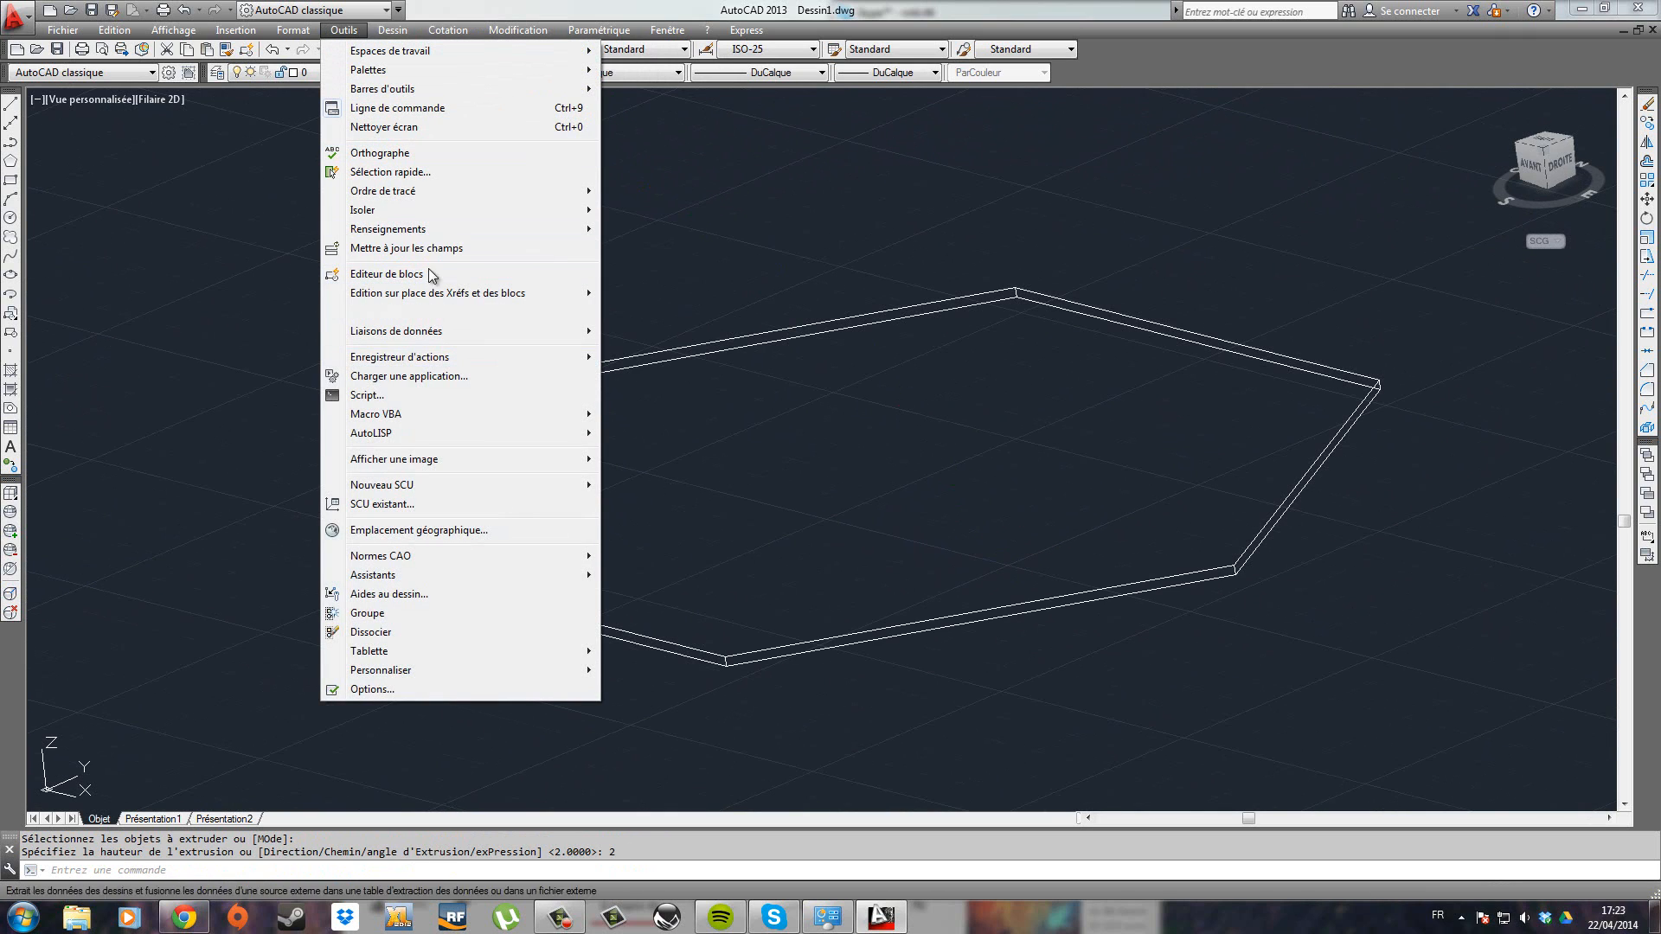
mouse_move(416, 230)
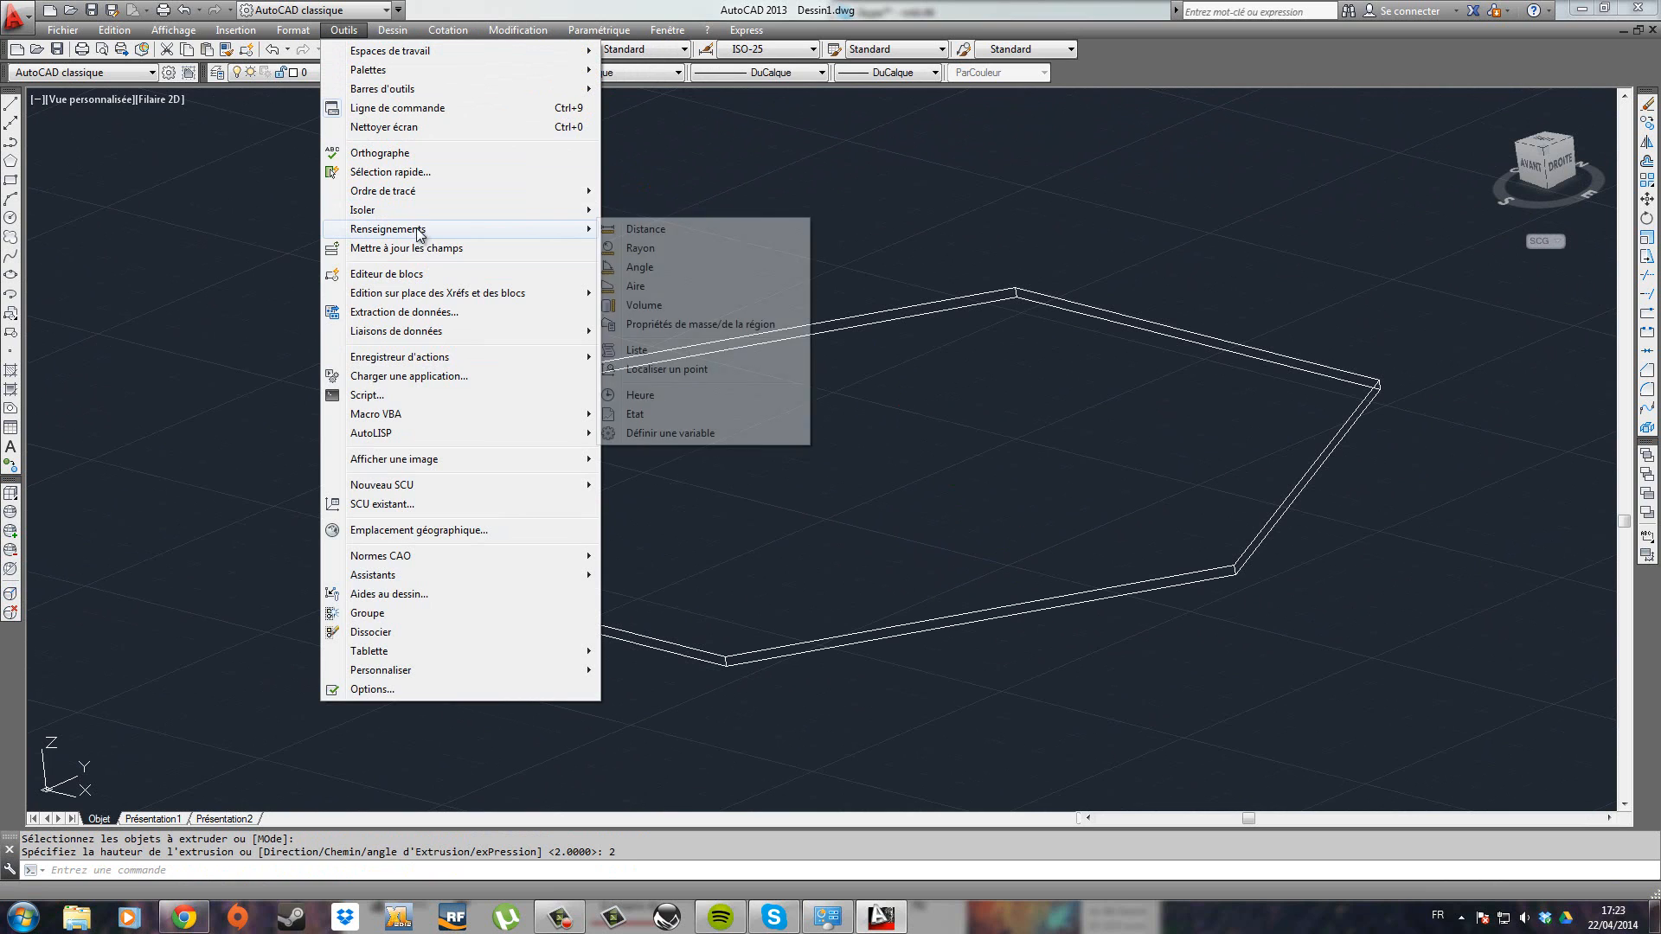
left_click(663, 306)
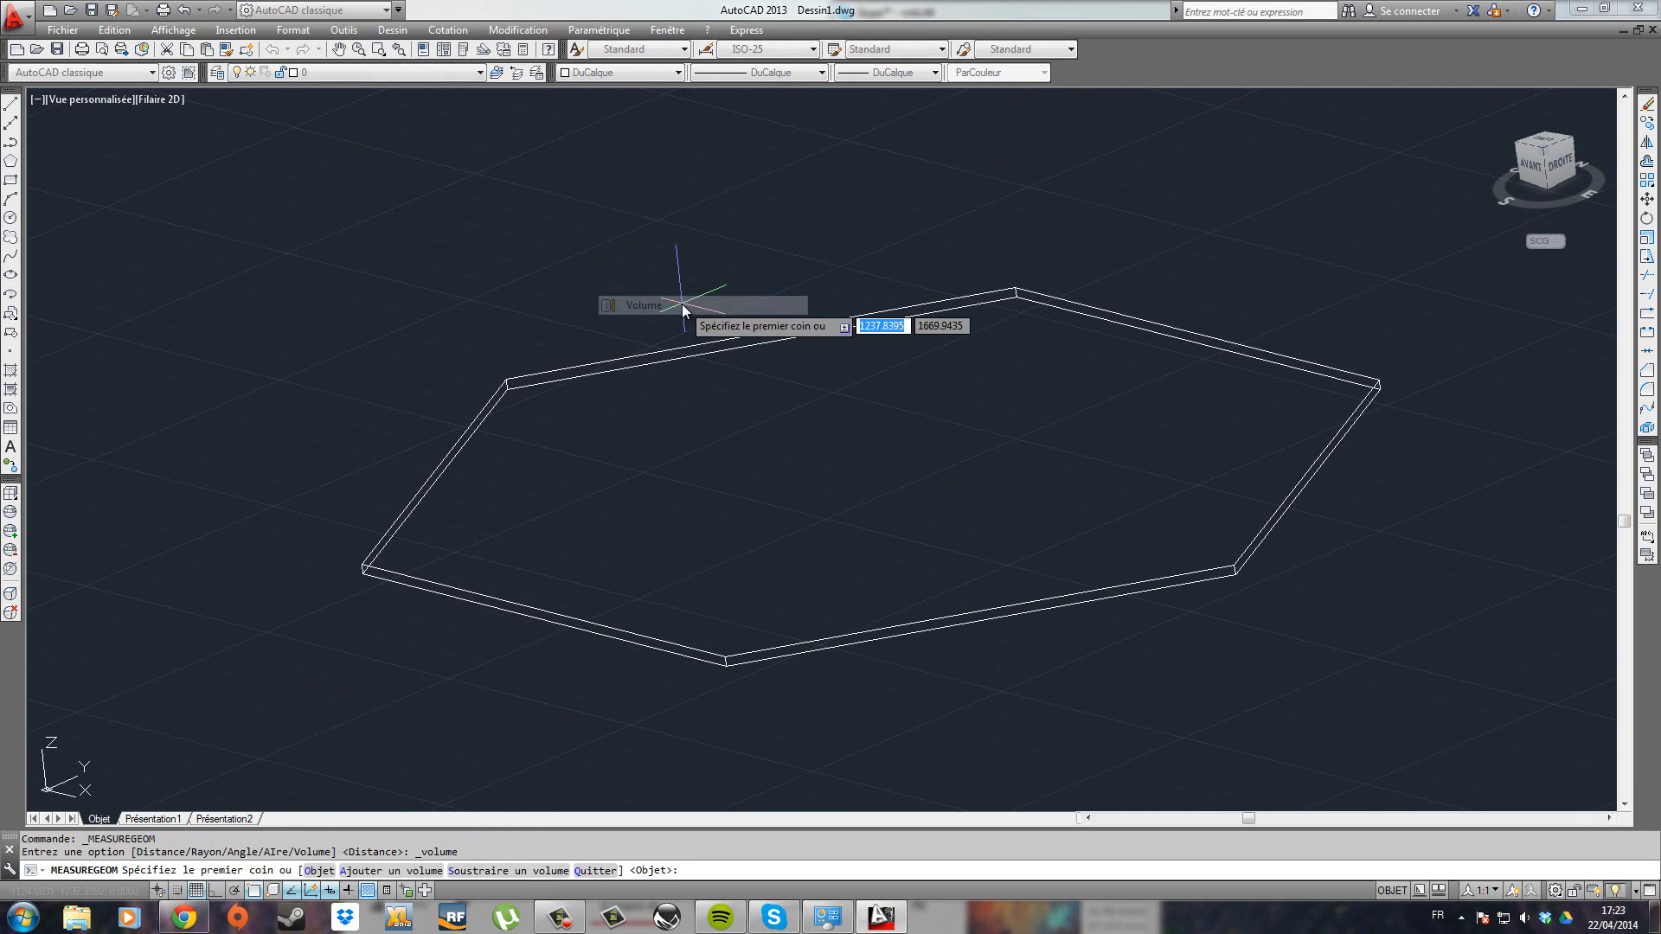
left_click(364, 568)
left_click(505, 381)
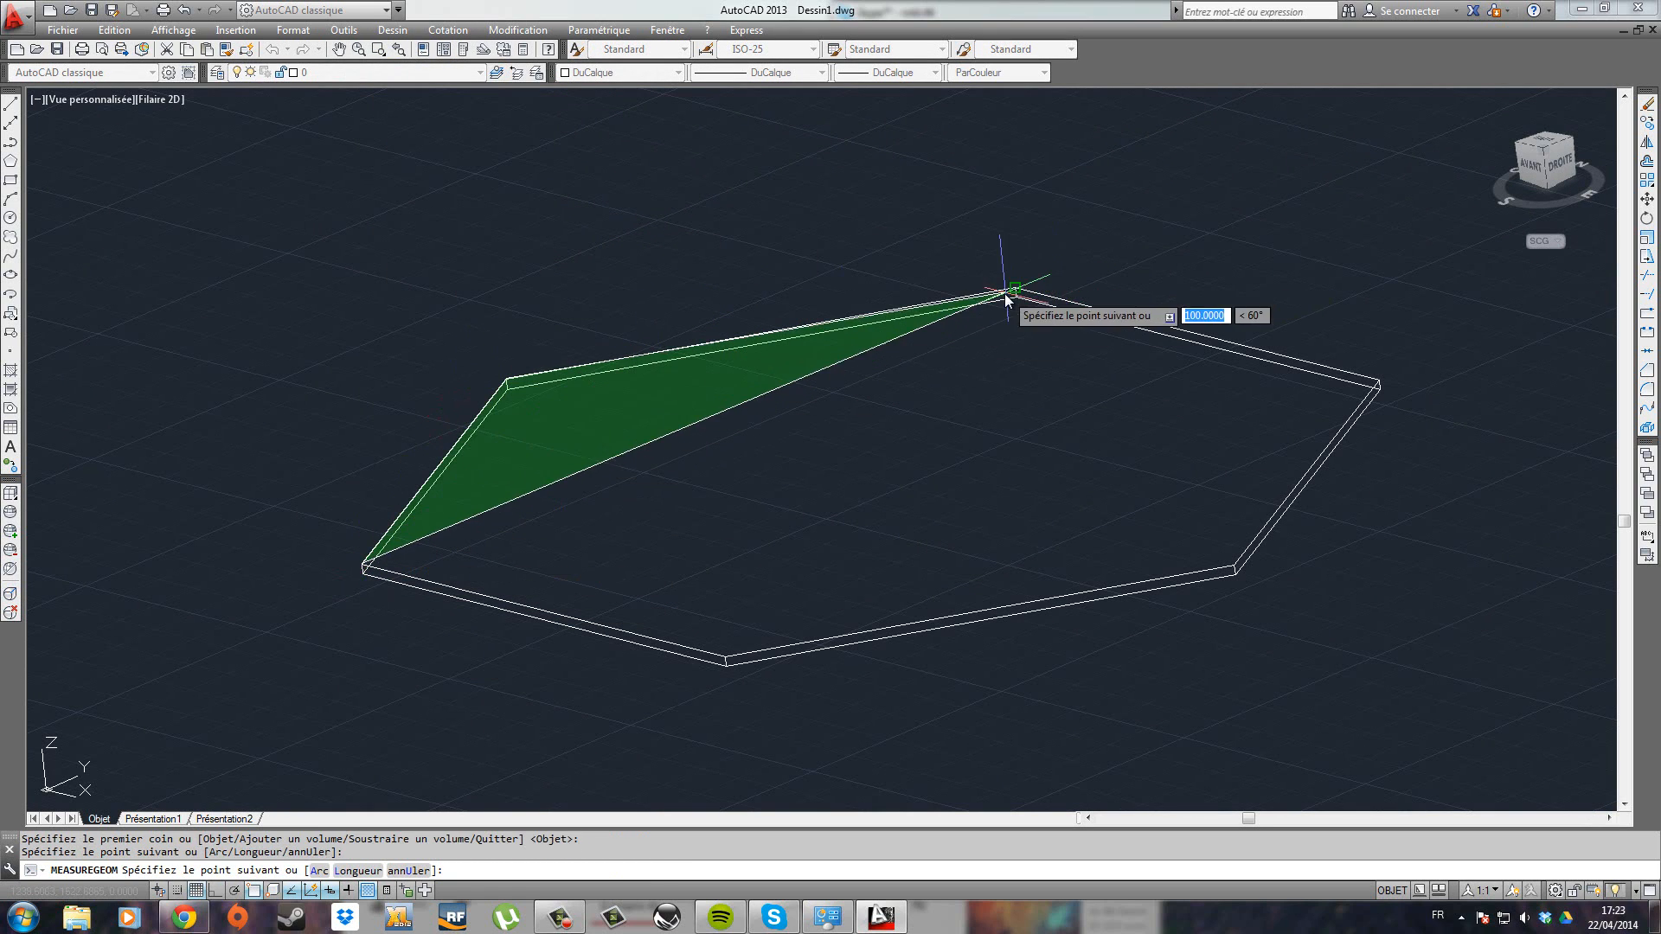
left_click(1014, 293)
left_click(1381, 383)
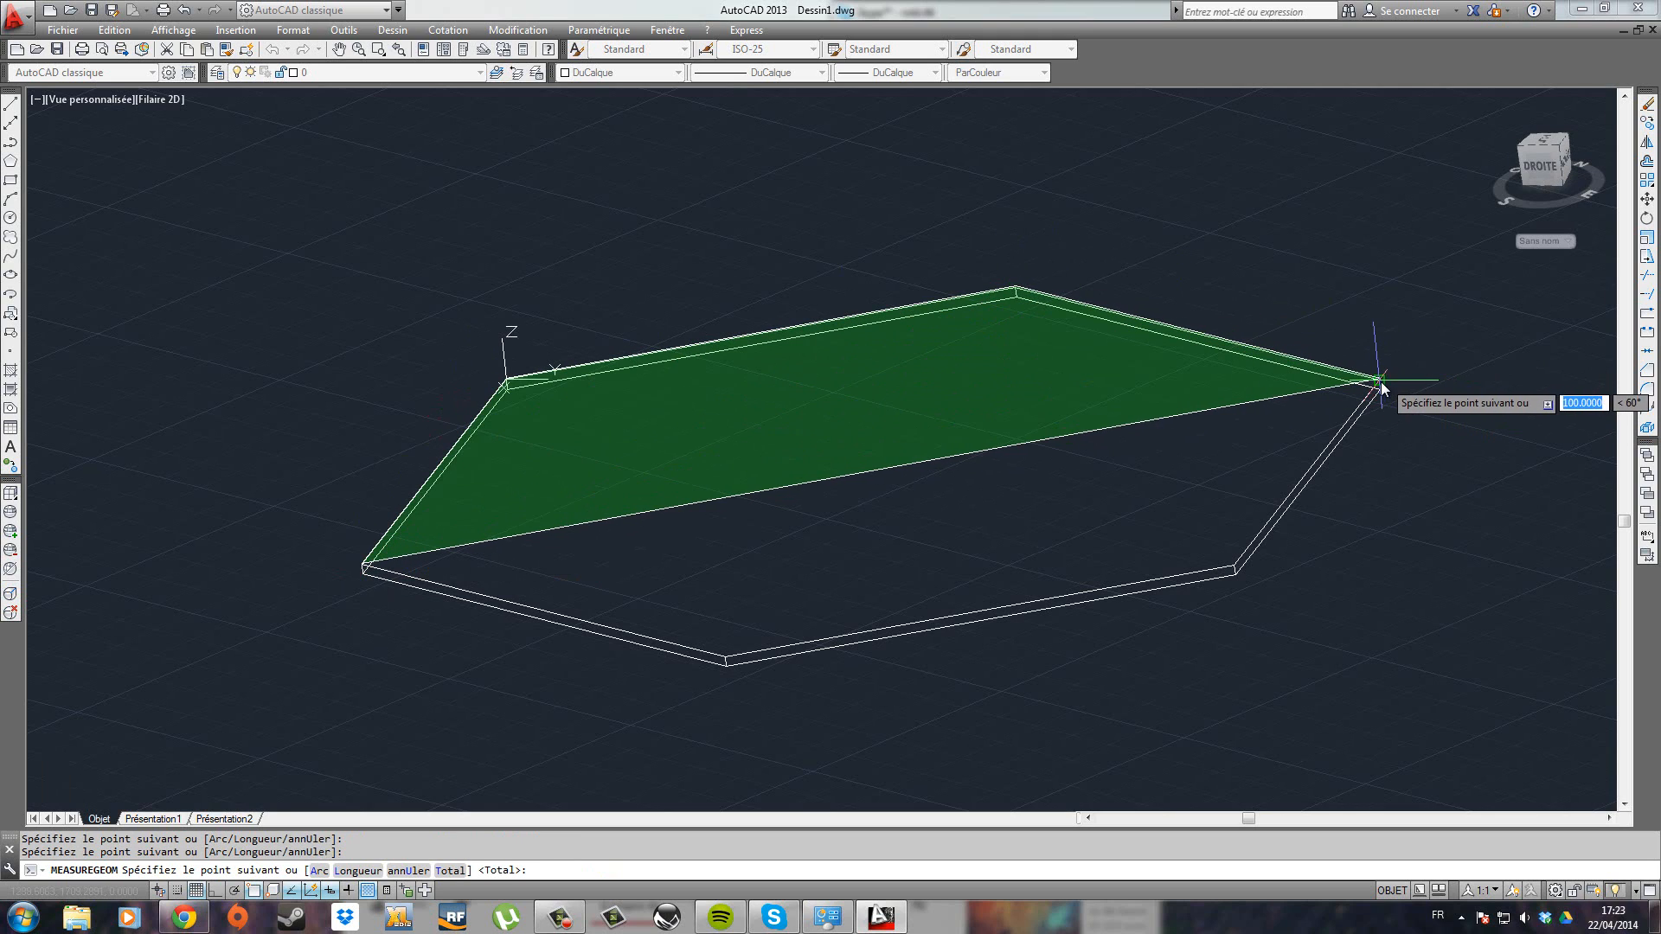
left_click(1235, 568)
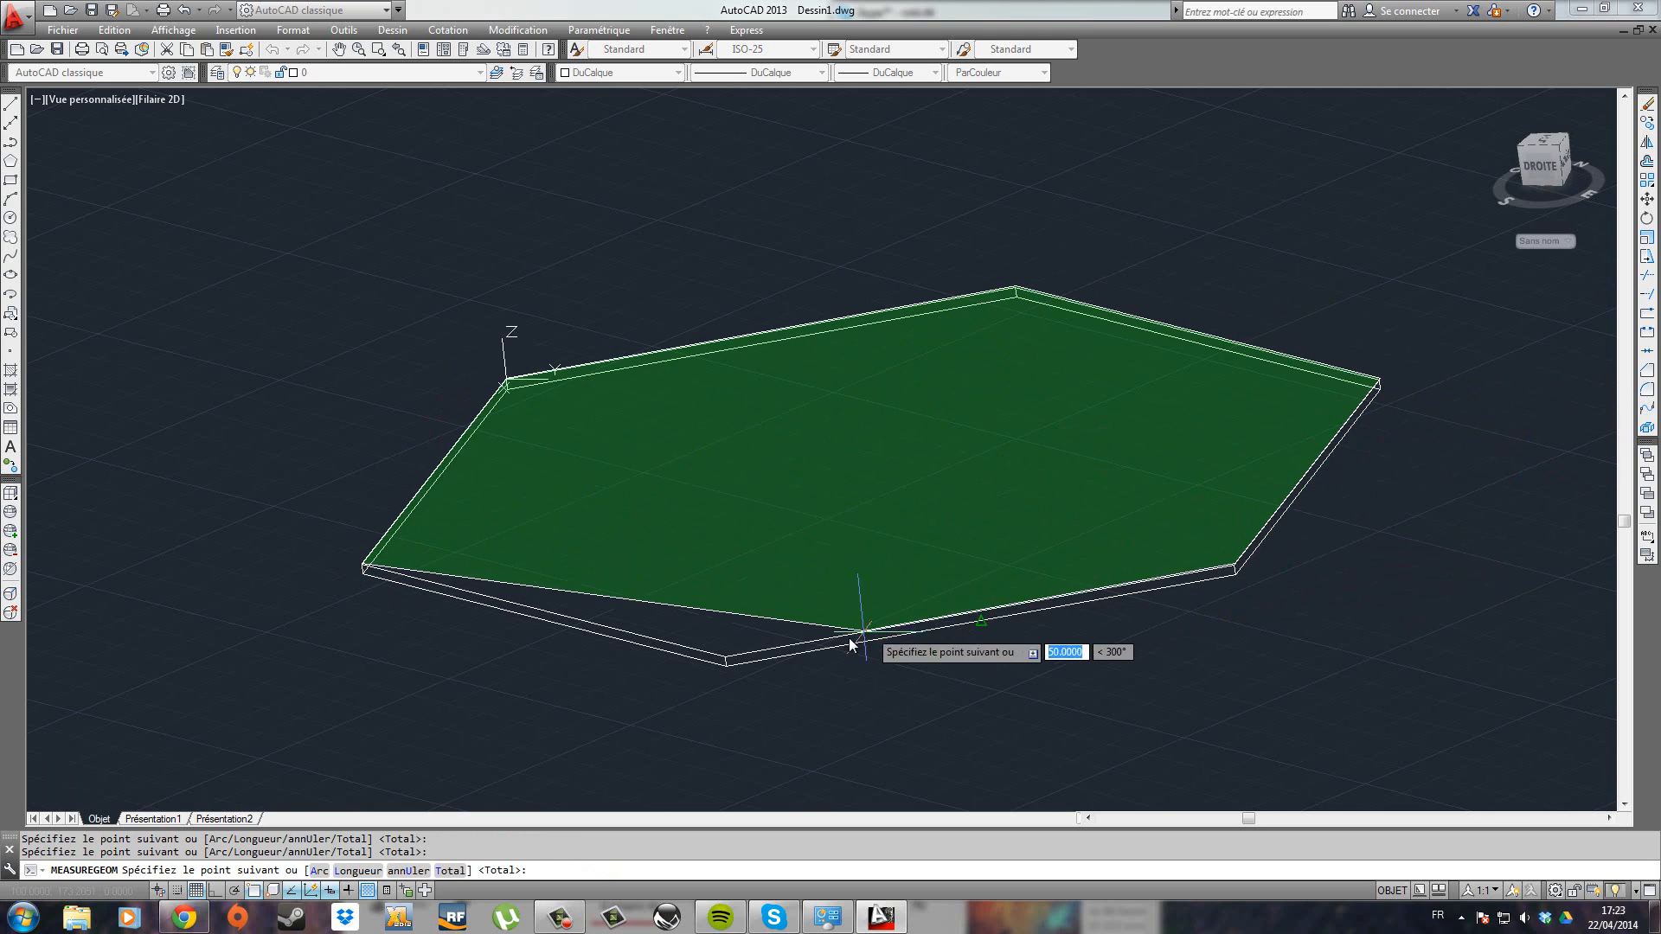
left_click(724, 660)
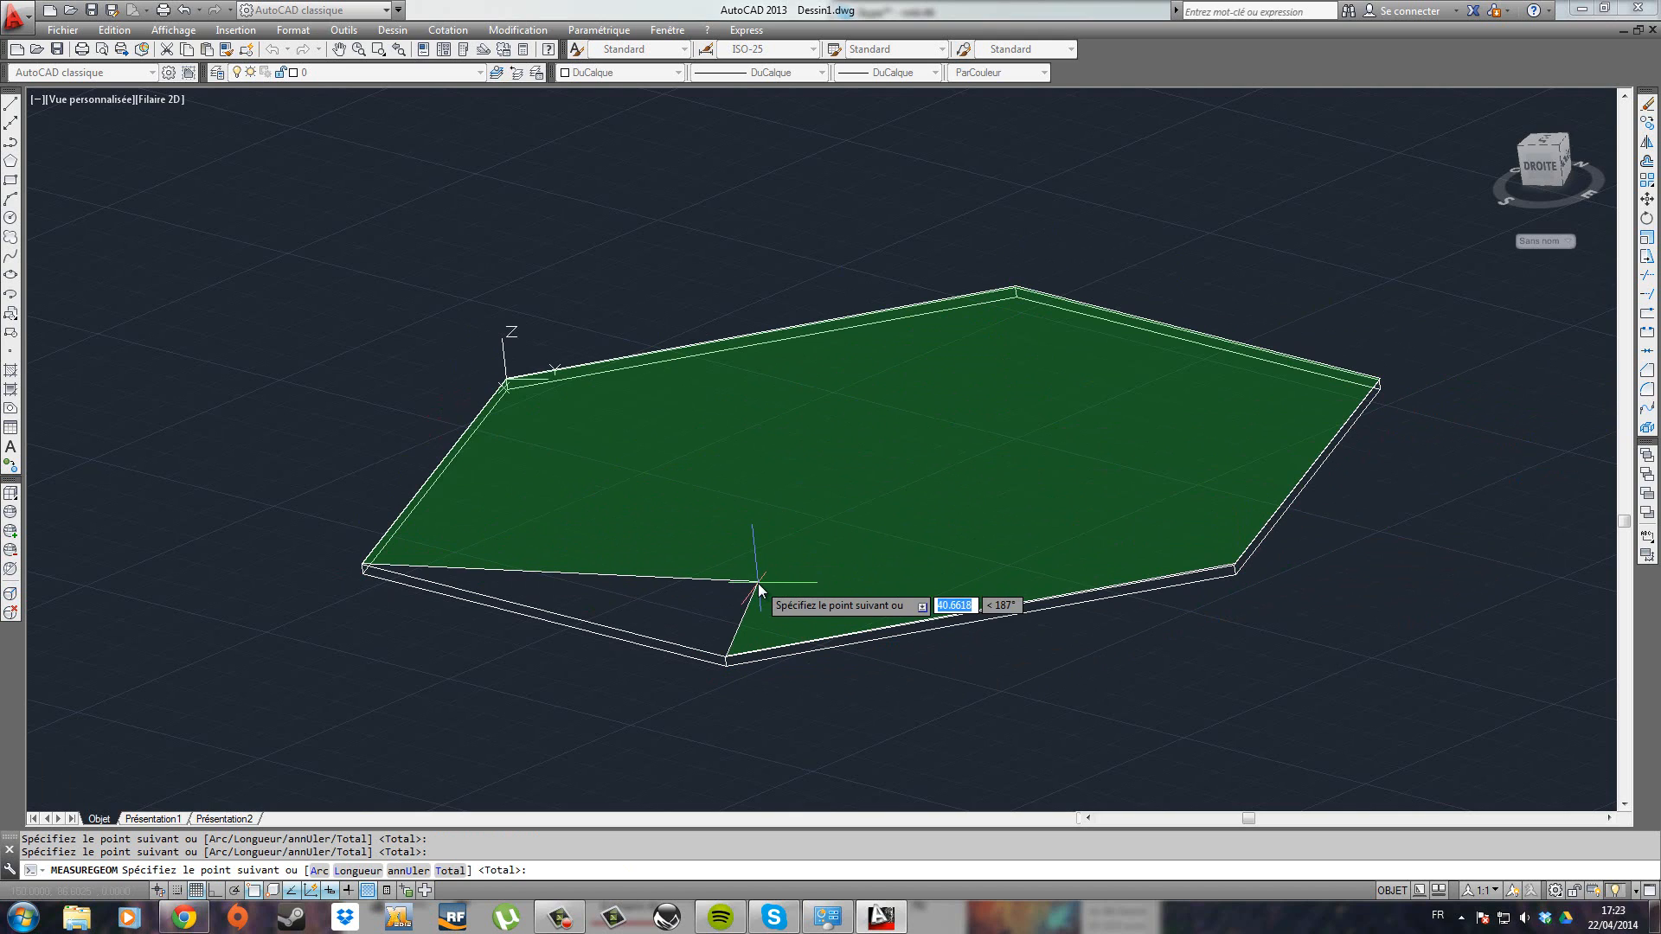
key("Return")
scroll(731, 658, "up", 6)
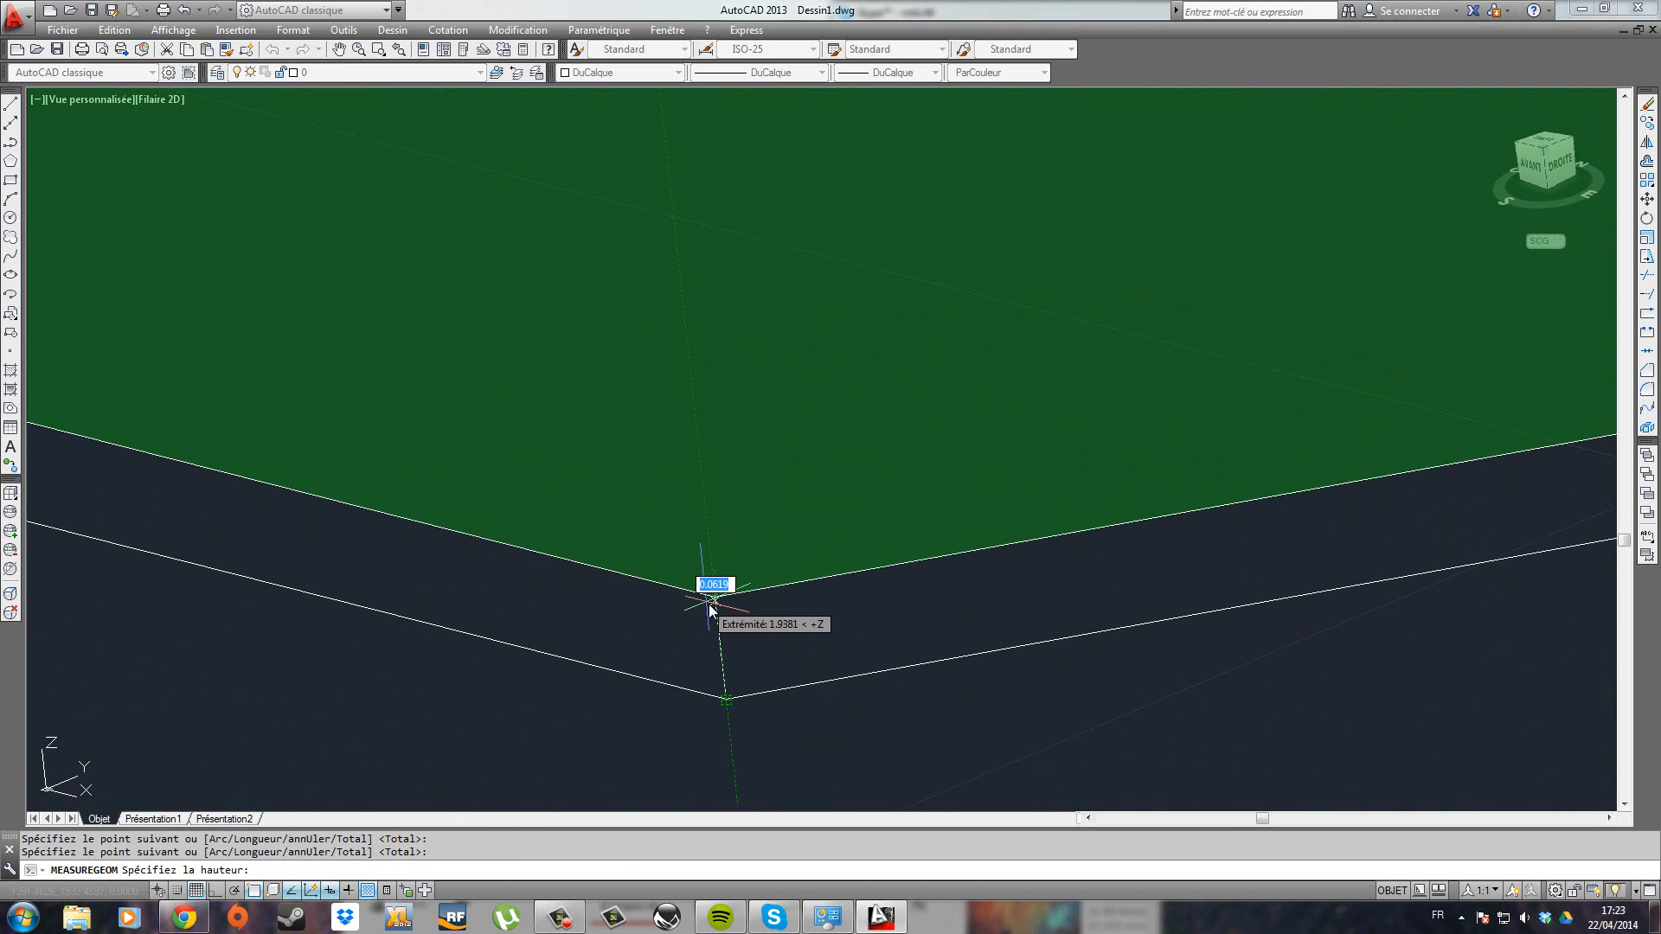
left_click(725, 706)
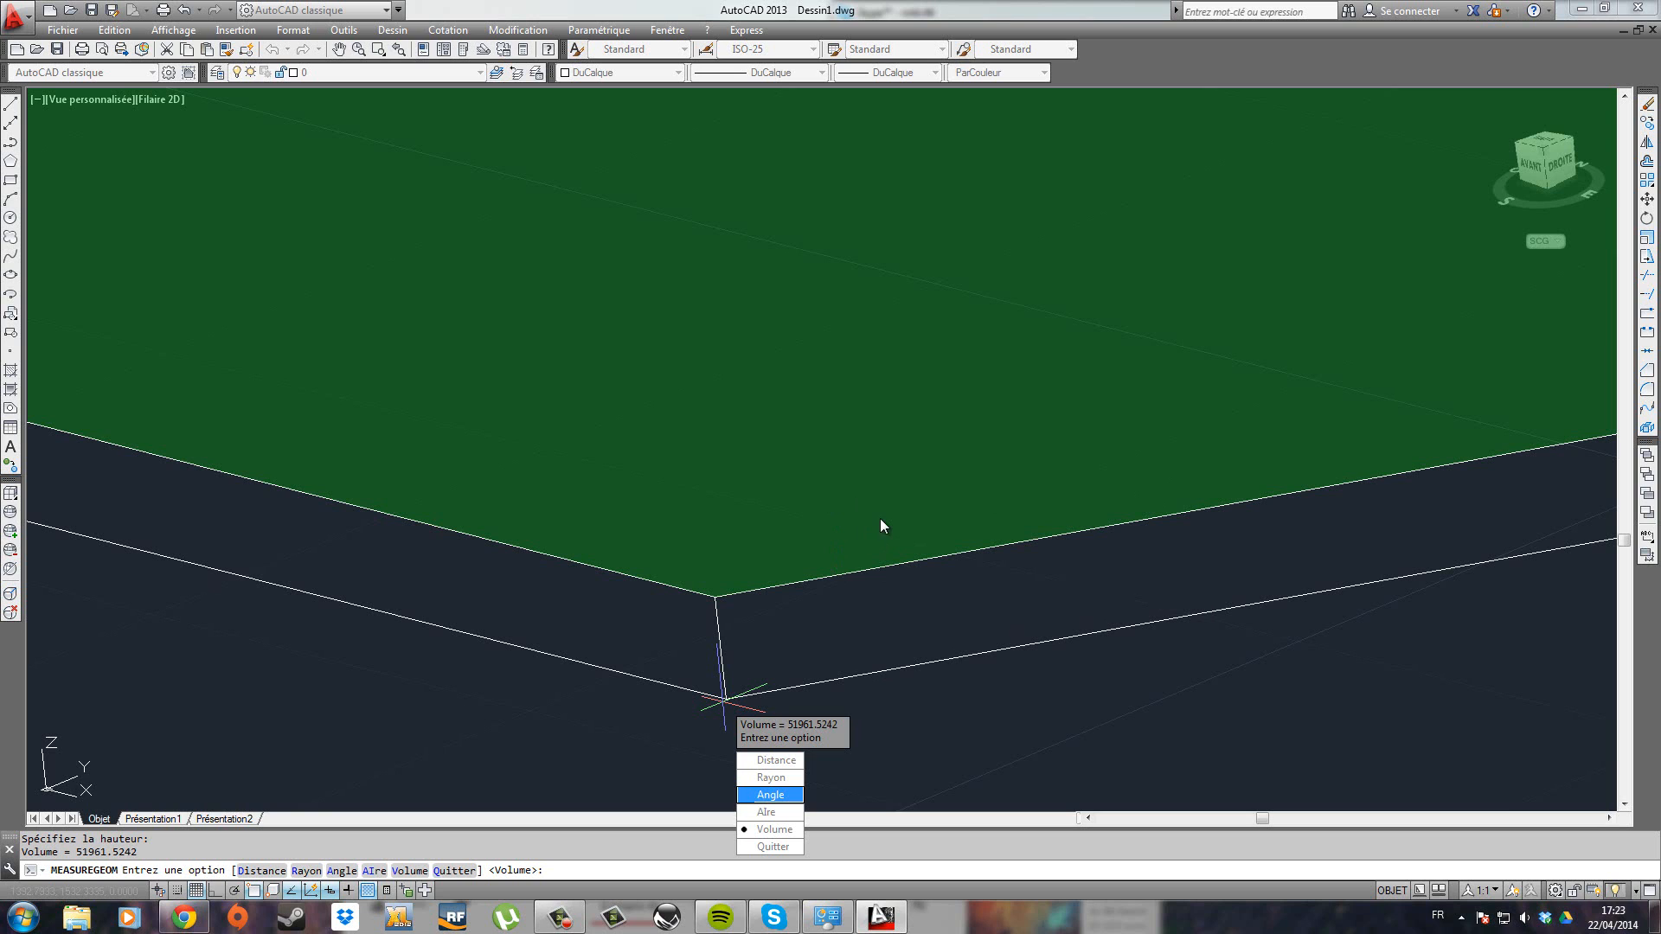
Step: Try to measure the angle between two edges beside the hexagonal plate's front corner
key("Escape")
scroll(873, 484, "down", 8)
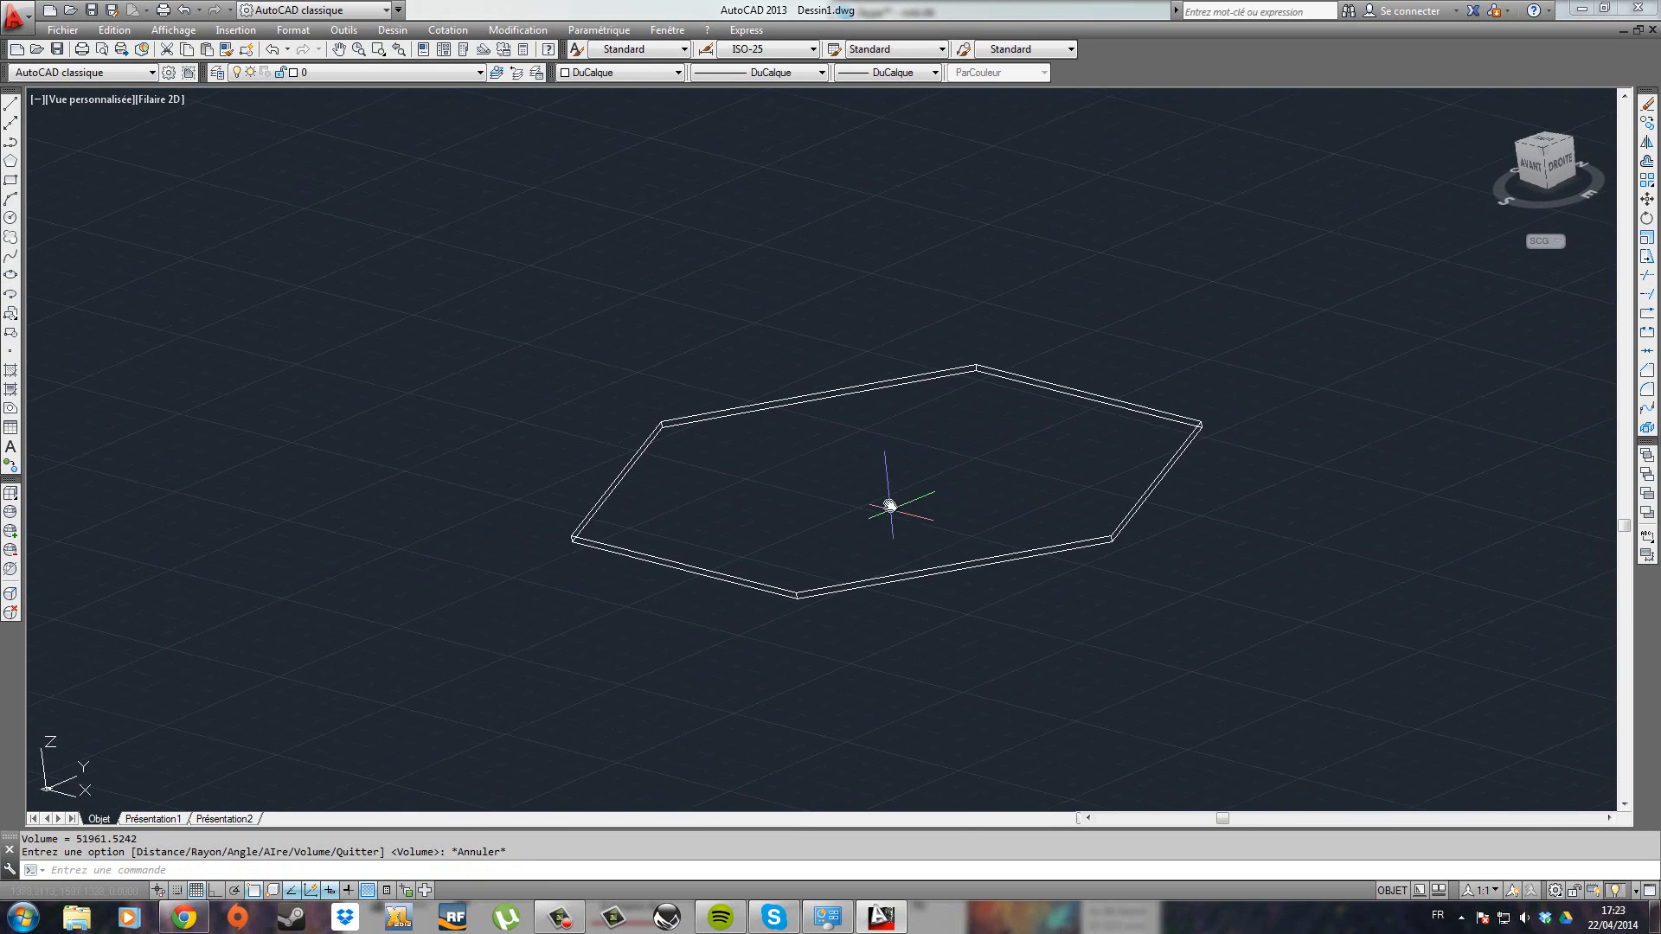
scroll(889, 506, "up", 5)
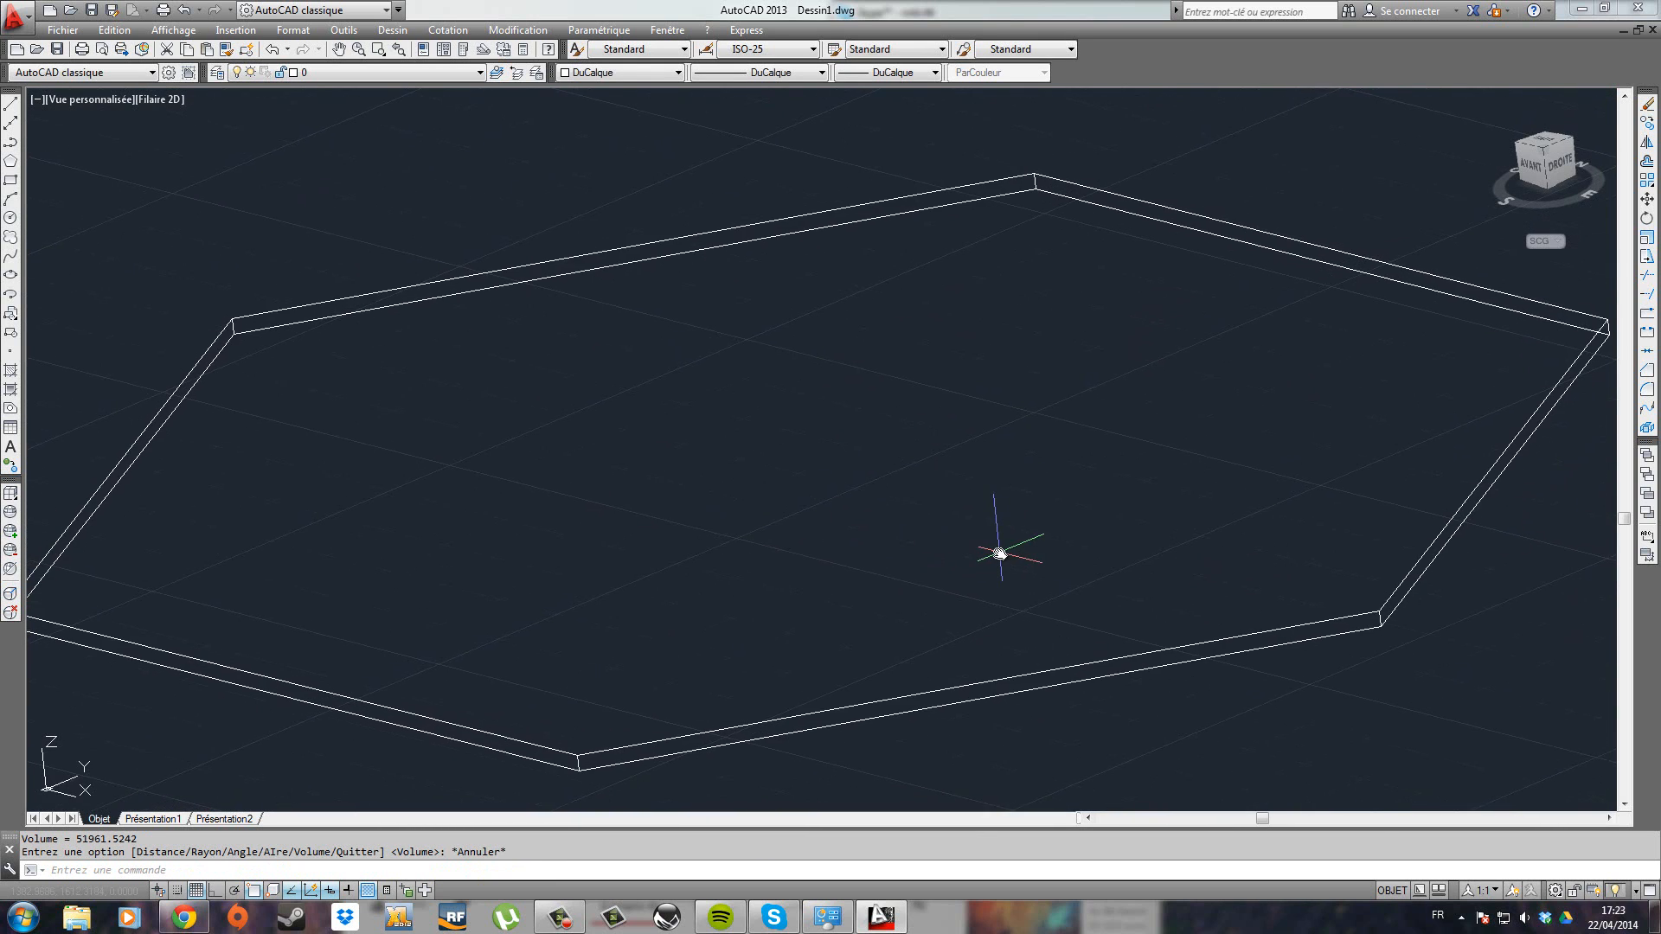
scroll(999, 554, "down", 2)
scroll(999, 553, "up", 2)
middle_click_drag(760, 433, 776, 415)
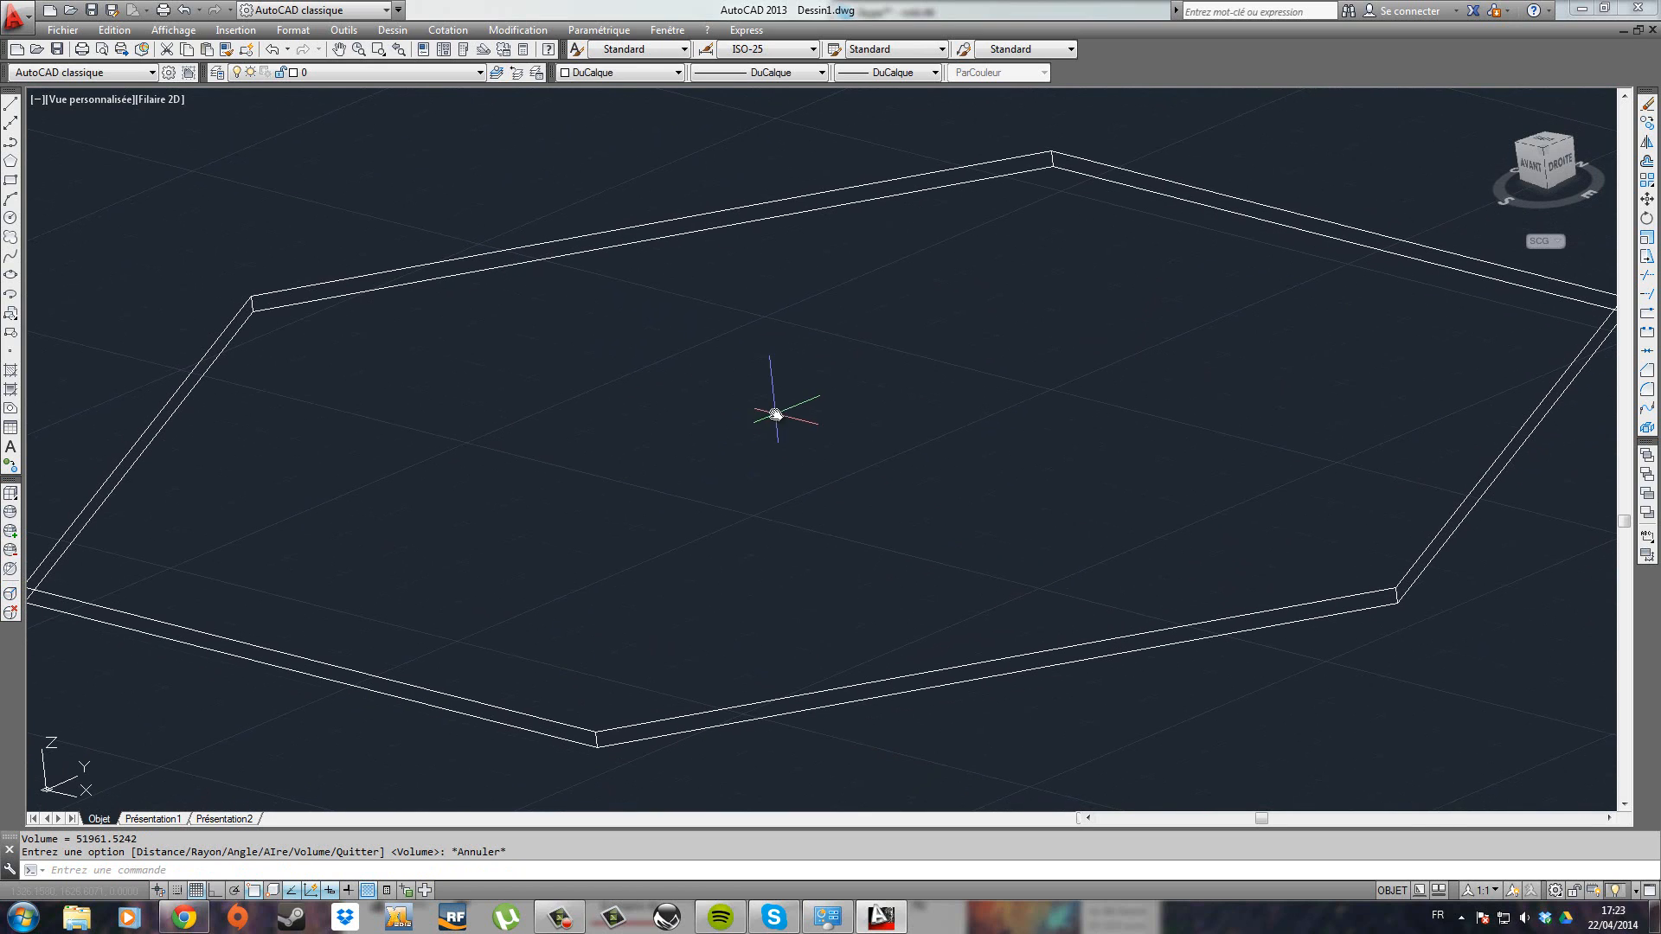
left_click(464, 29)
mouse_move(372, 33)
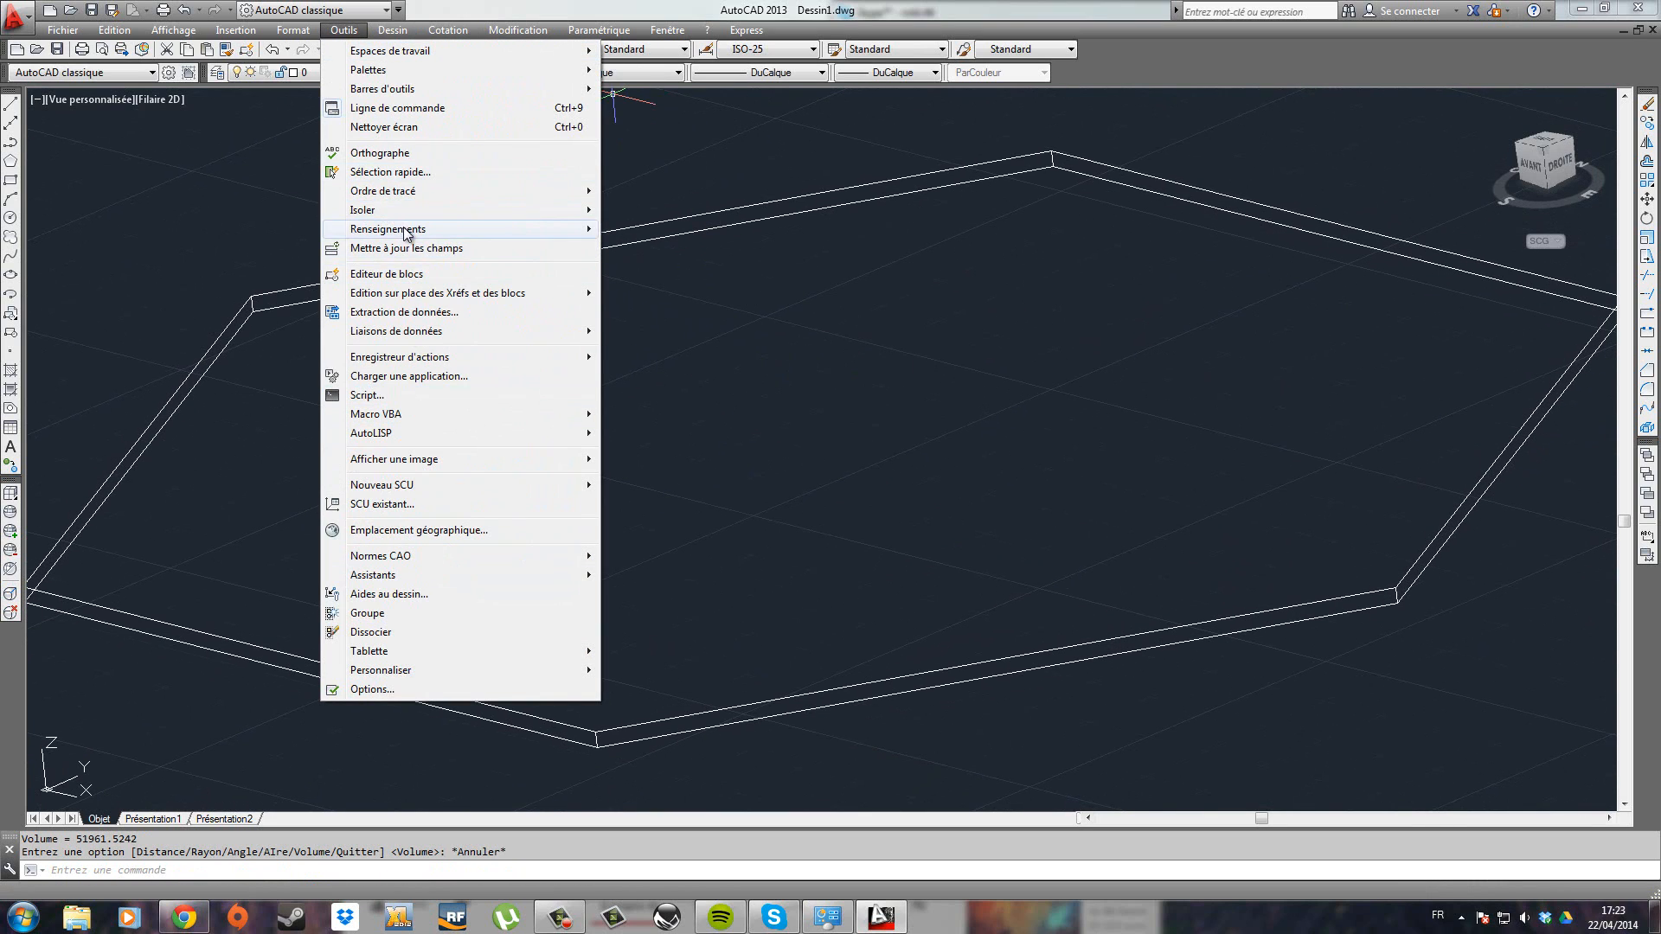
mouse_move(405, 234)
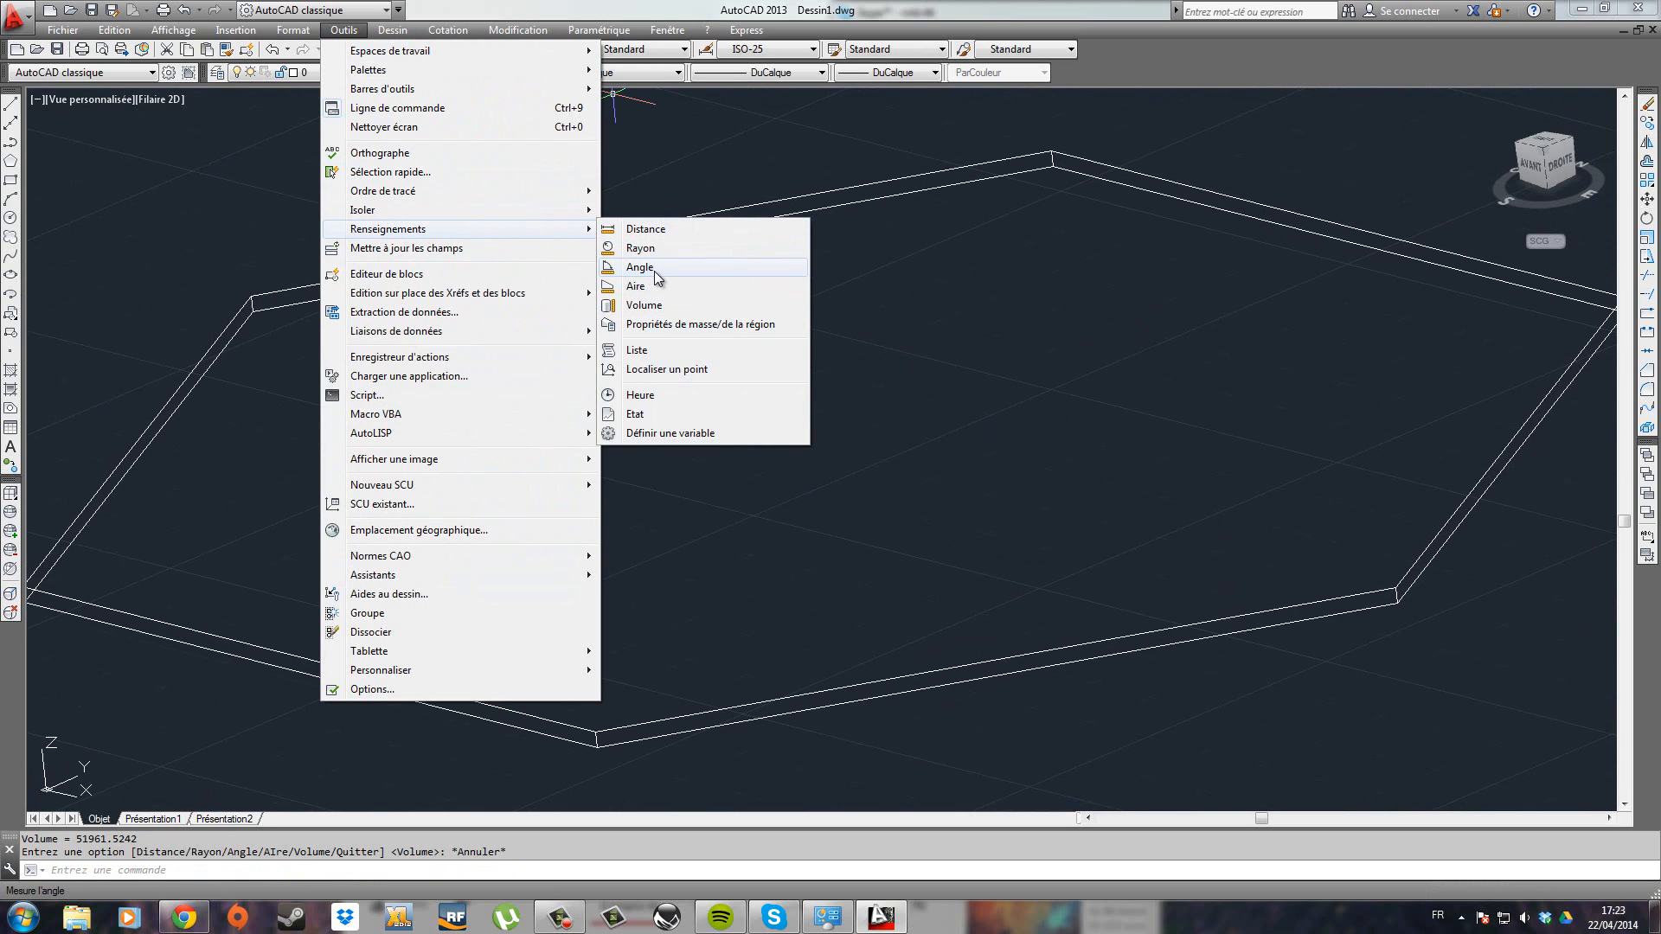
left_click(655, 270)
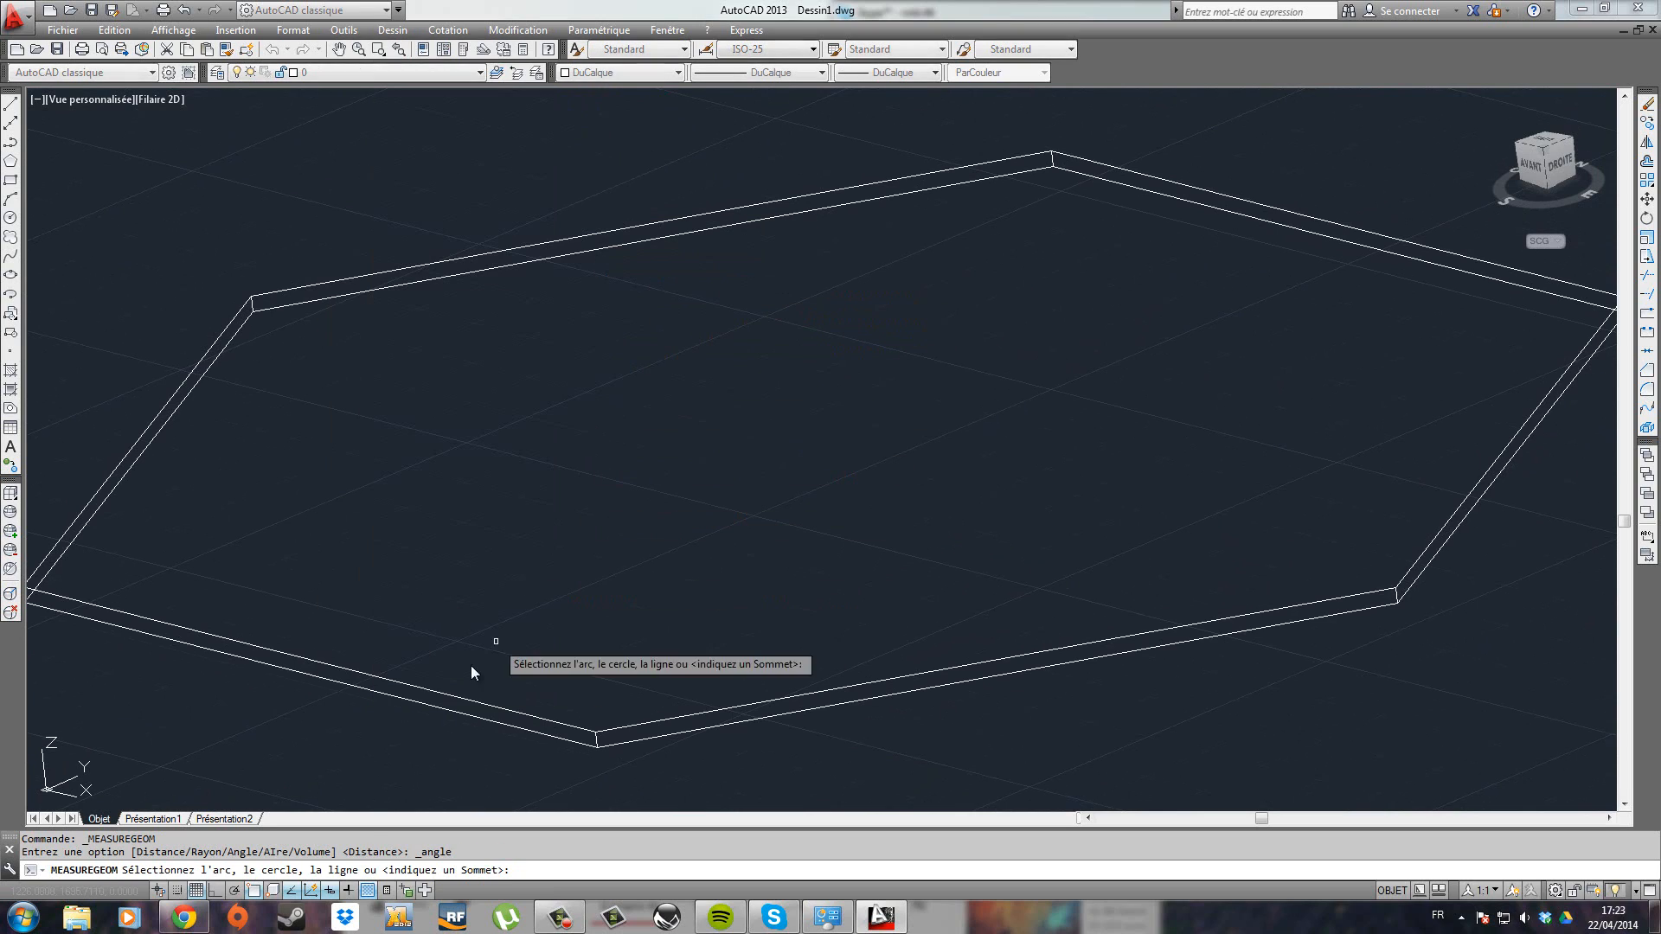
left_click(537, 716)
left_click(582, 737)
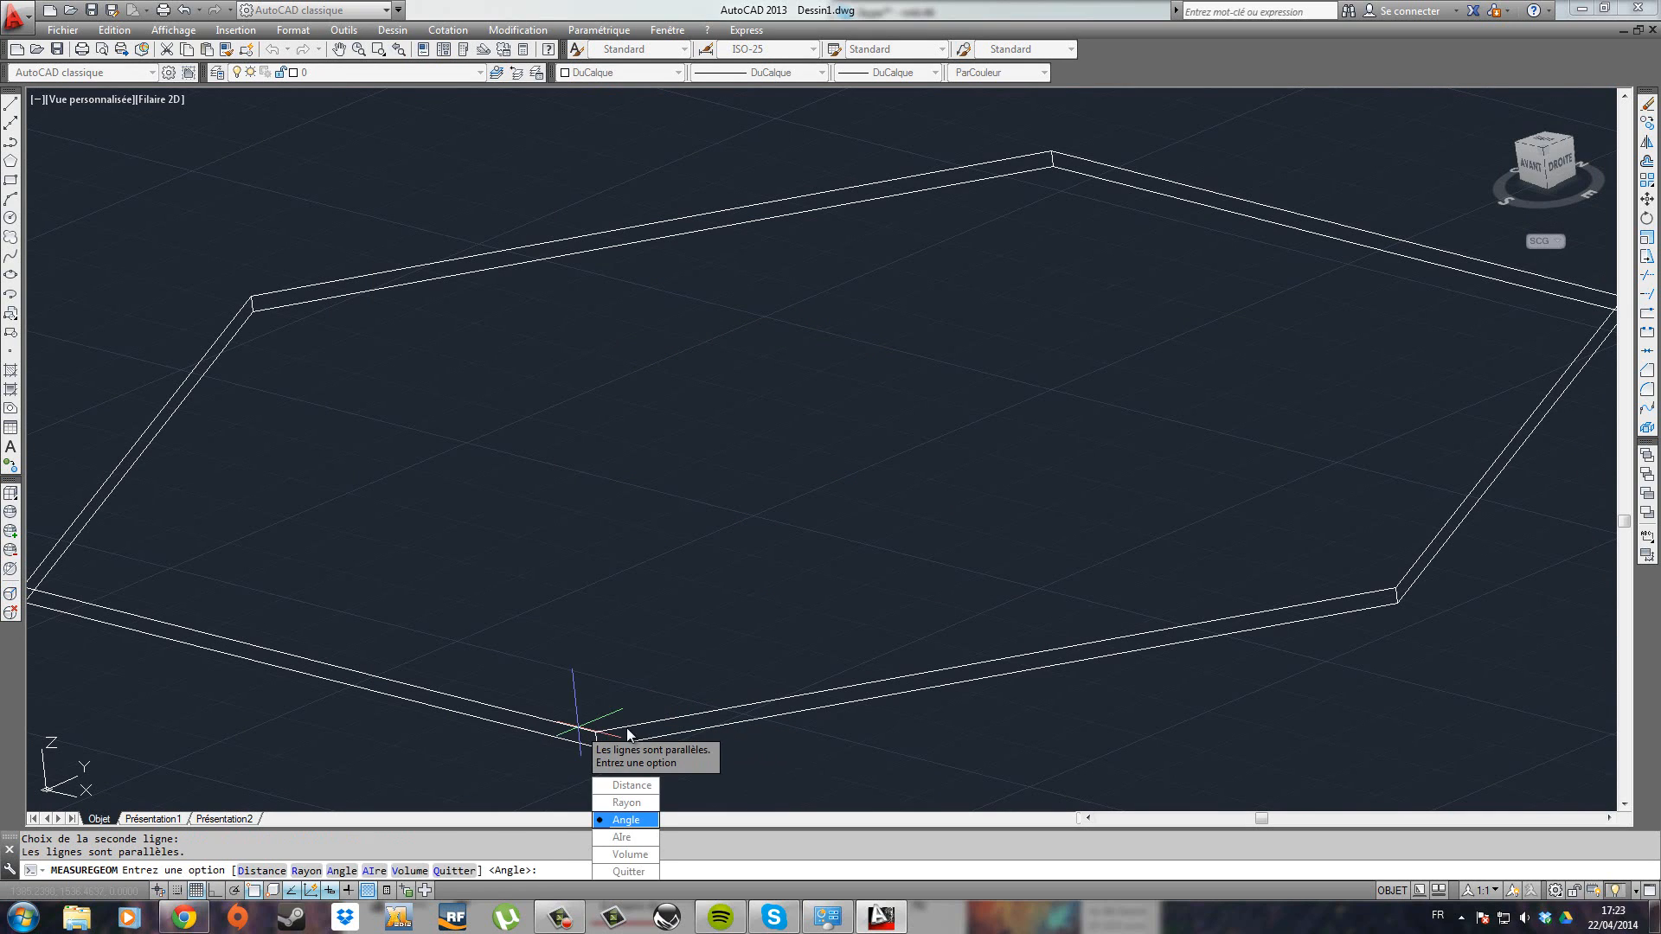
key("Escape")
Step: Measure the angle between the two adjacent upper edges meeting at the plate's front corner
right_click(644, 269)
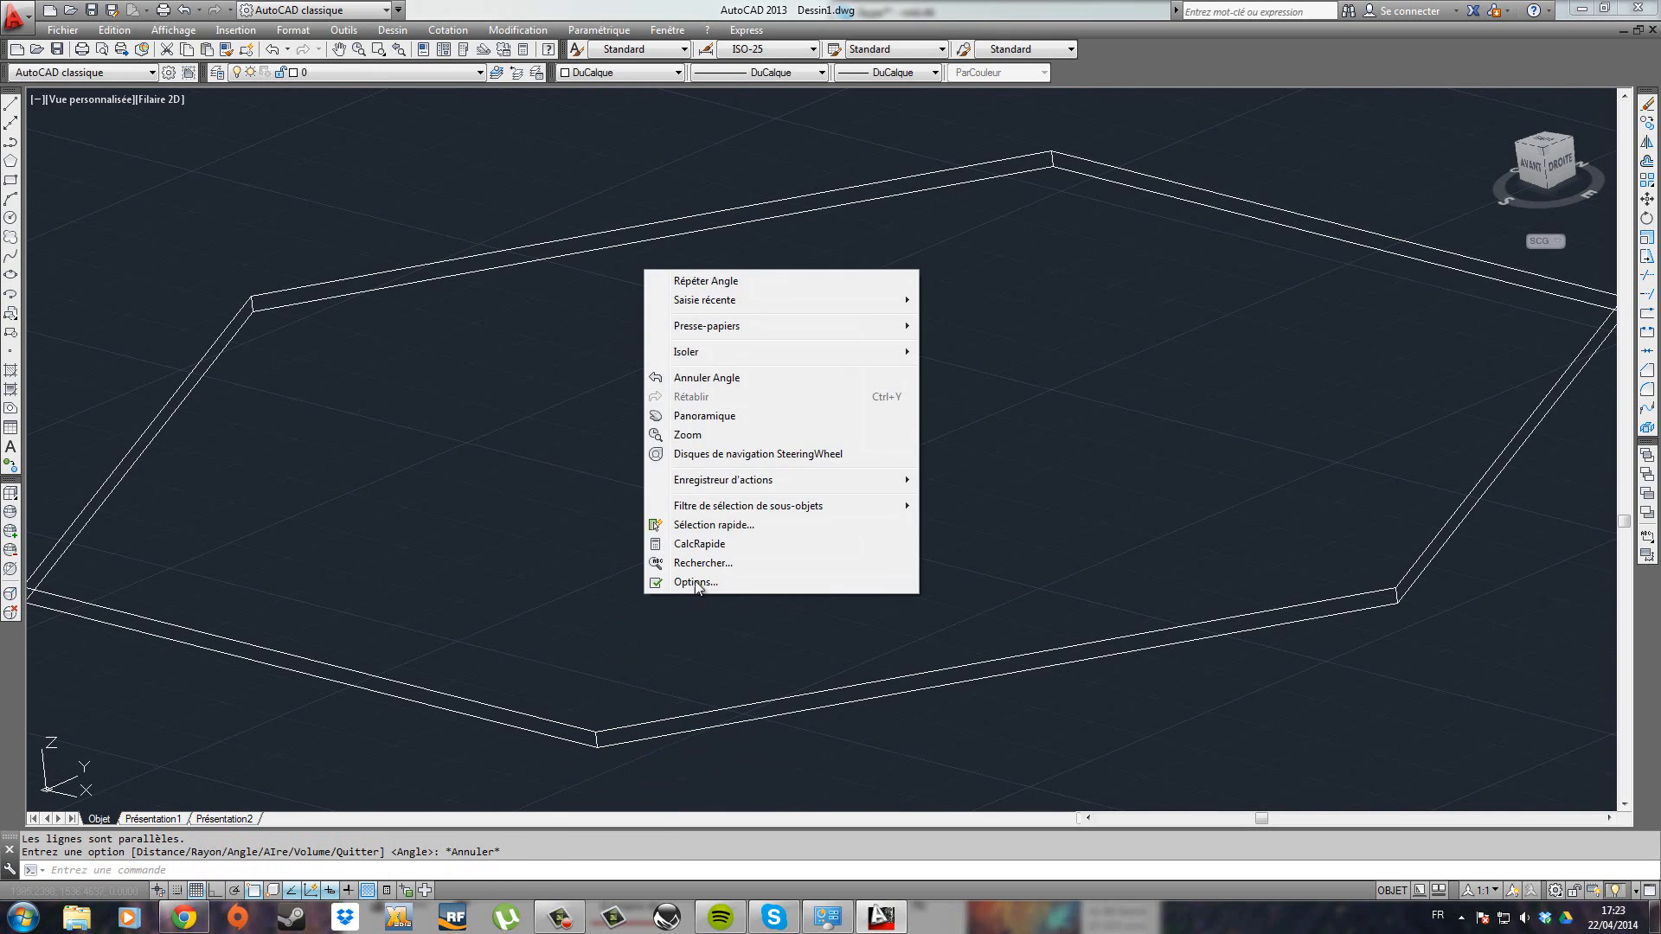
left_click(723, 282)
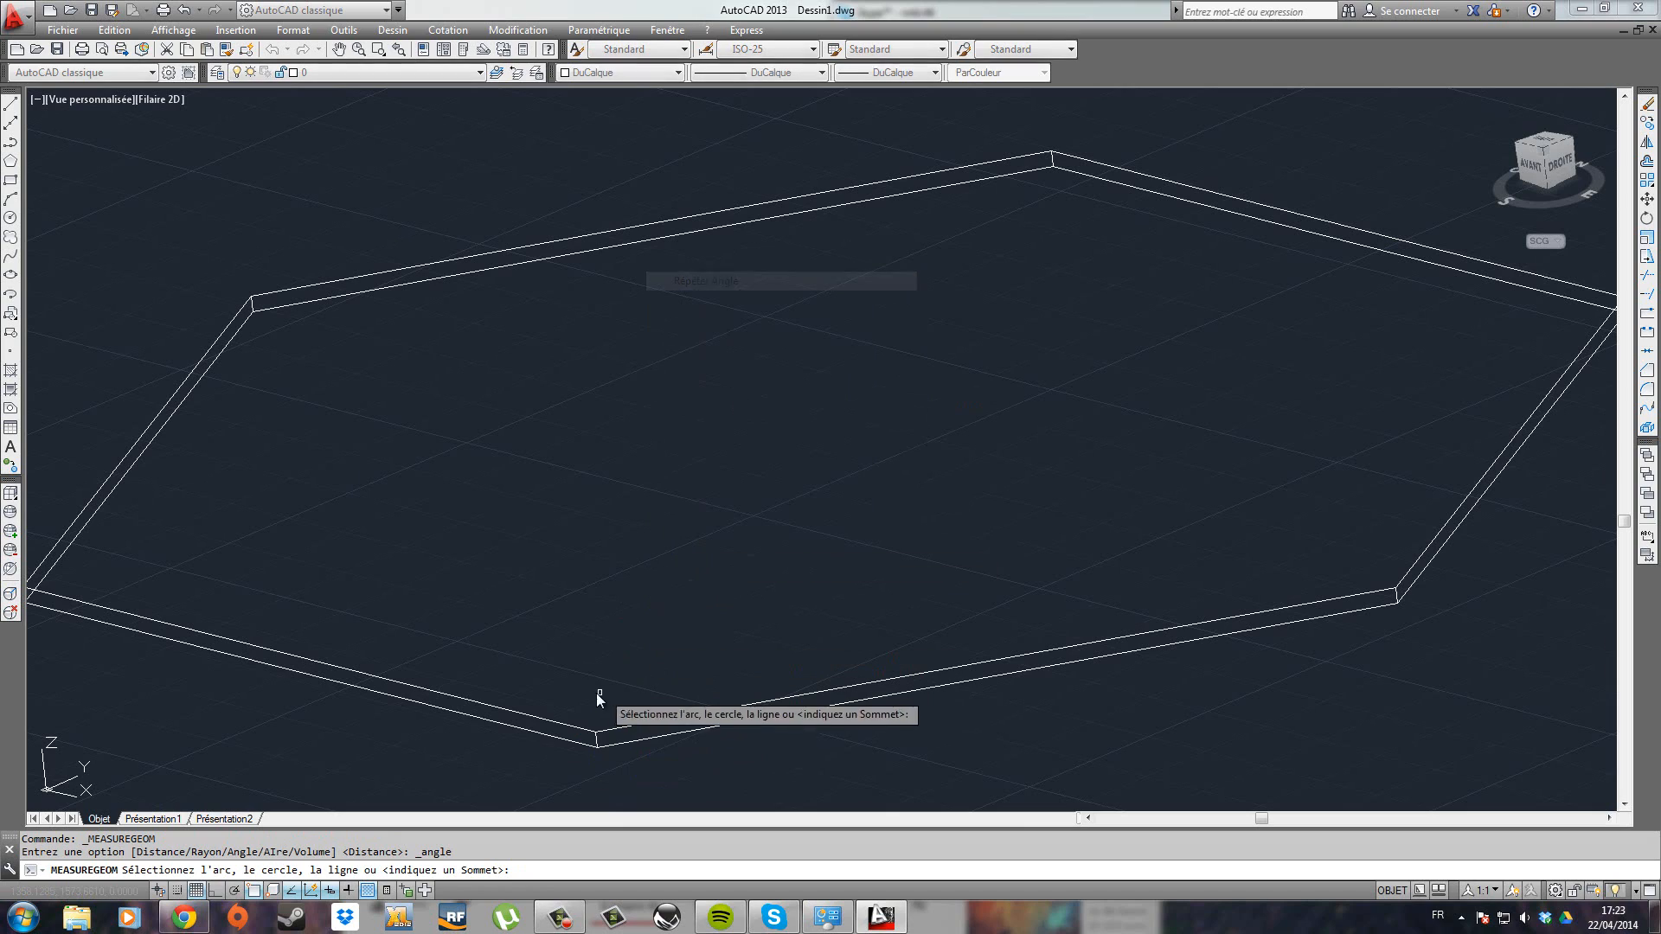
left_click(571, 733)
left_click(624, 729)
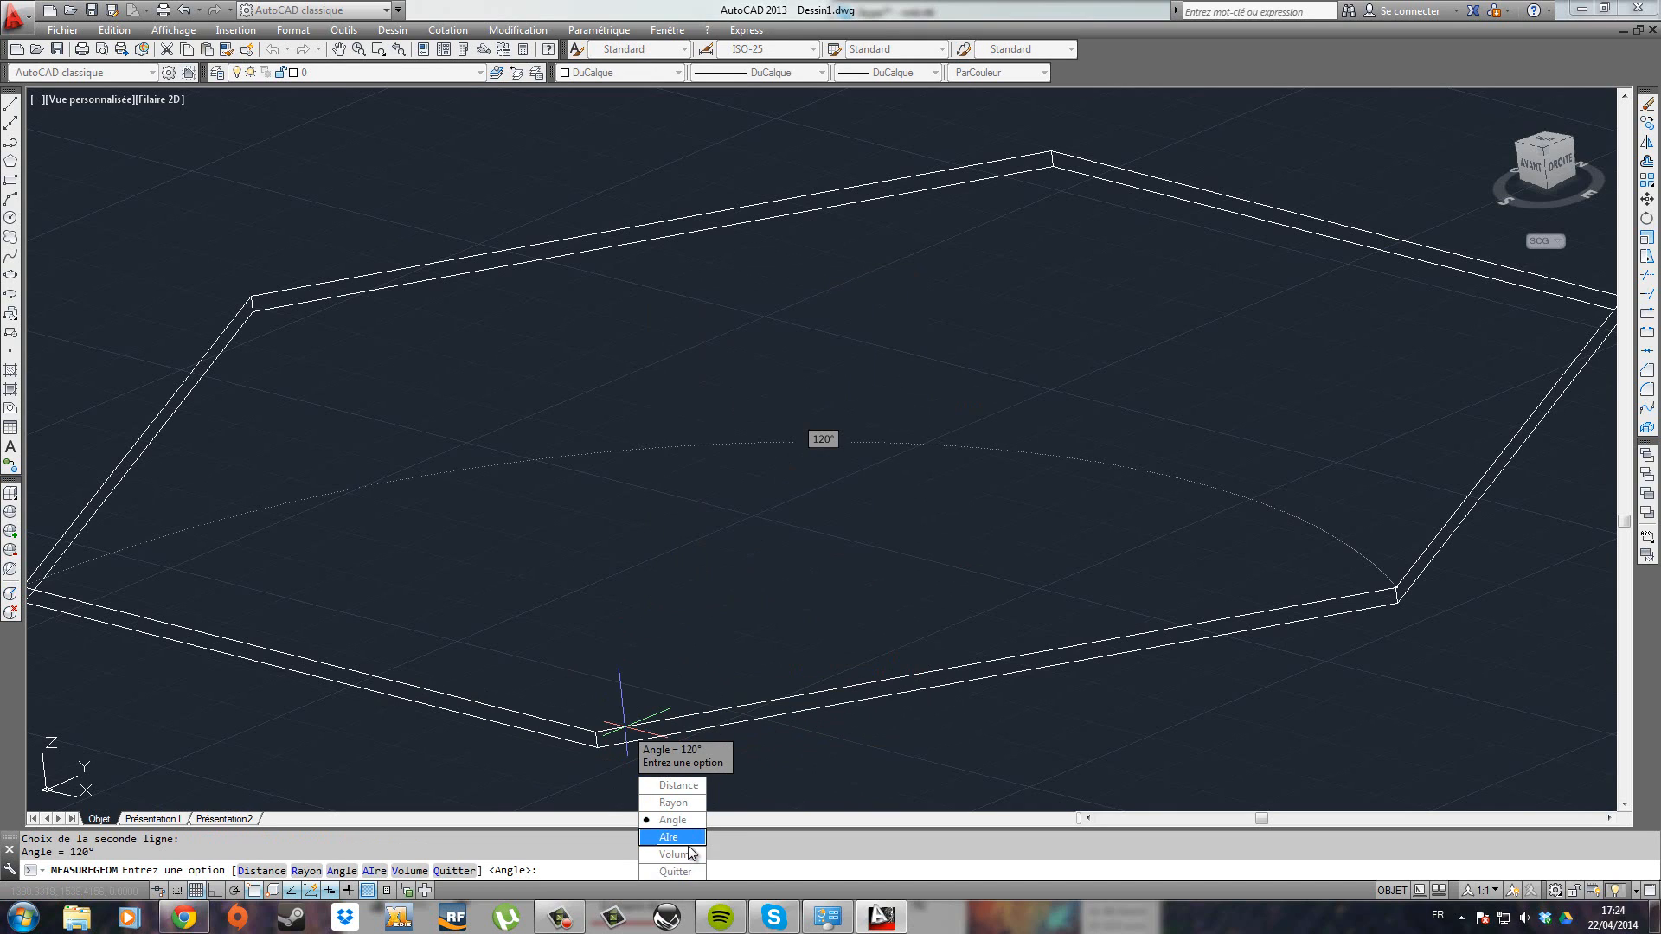
Step: Measure the distance from the plate's front upper corner to its leftmost upper corner
left_click(685, 783)
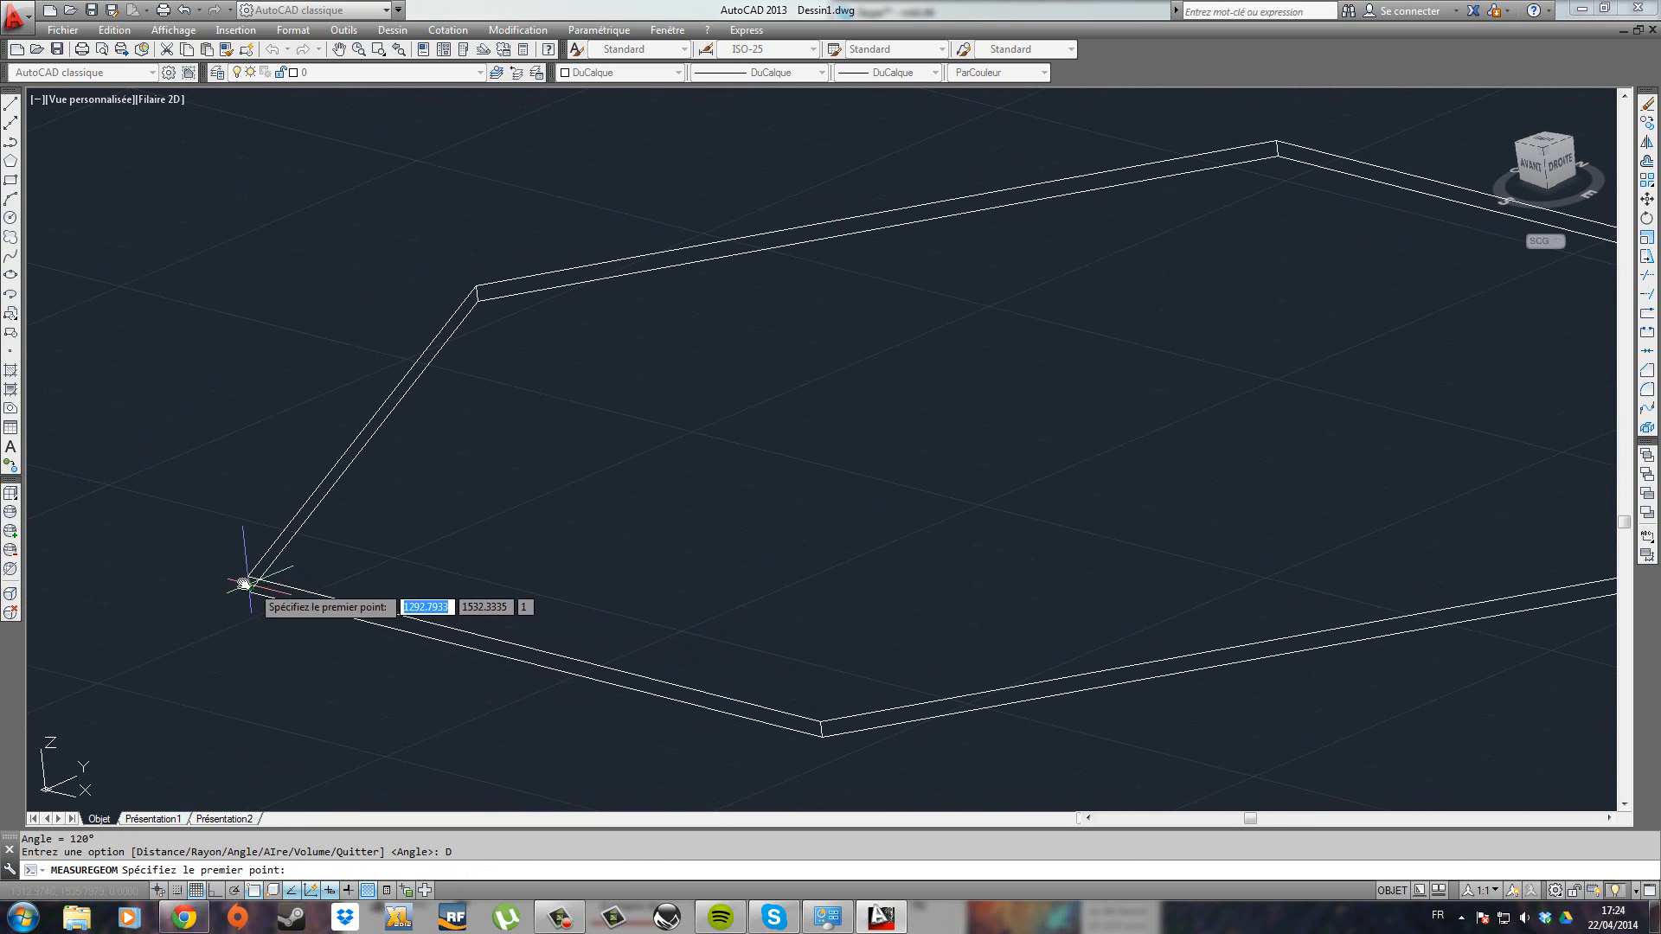
left_click(821, 725)
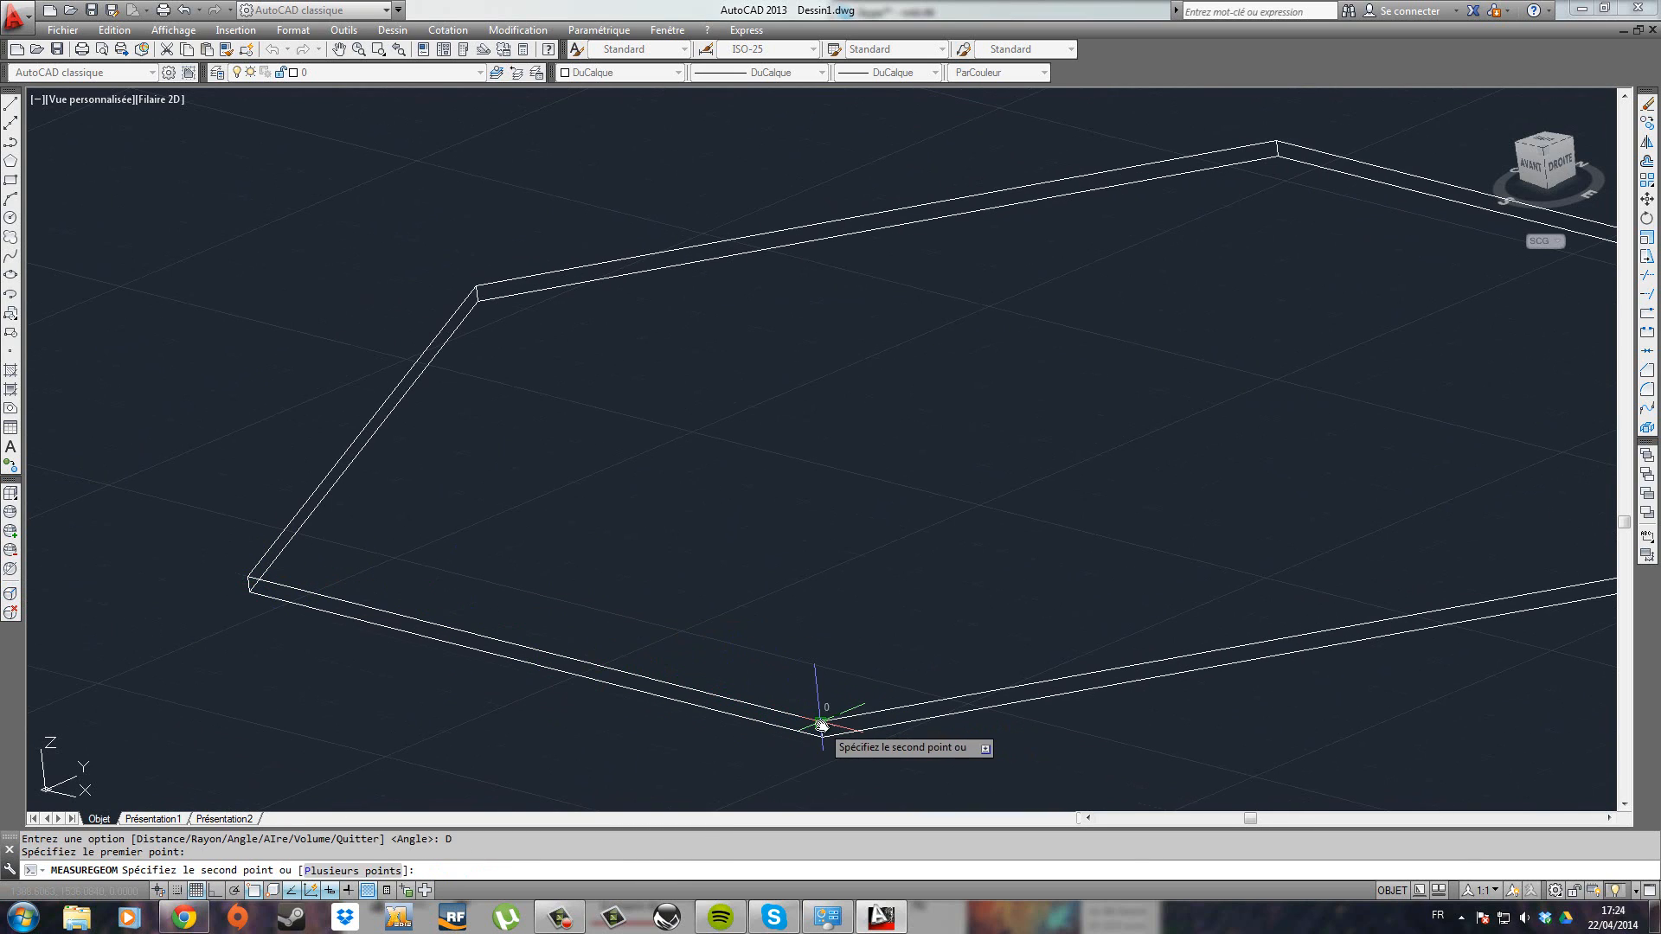
left_click(252, 582)
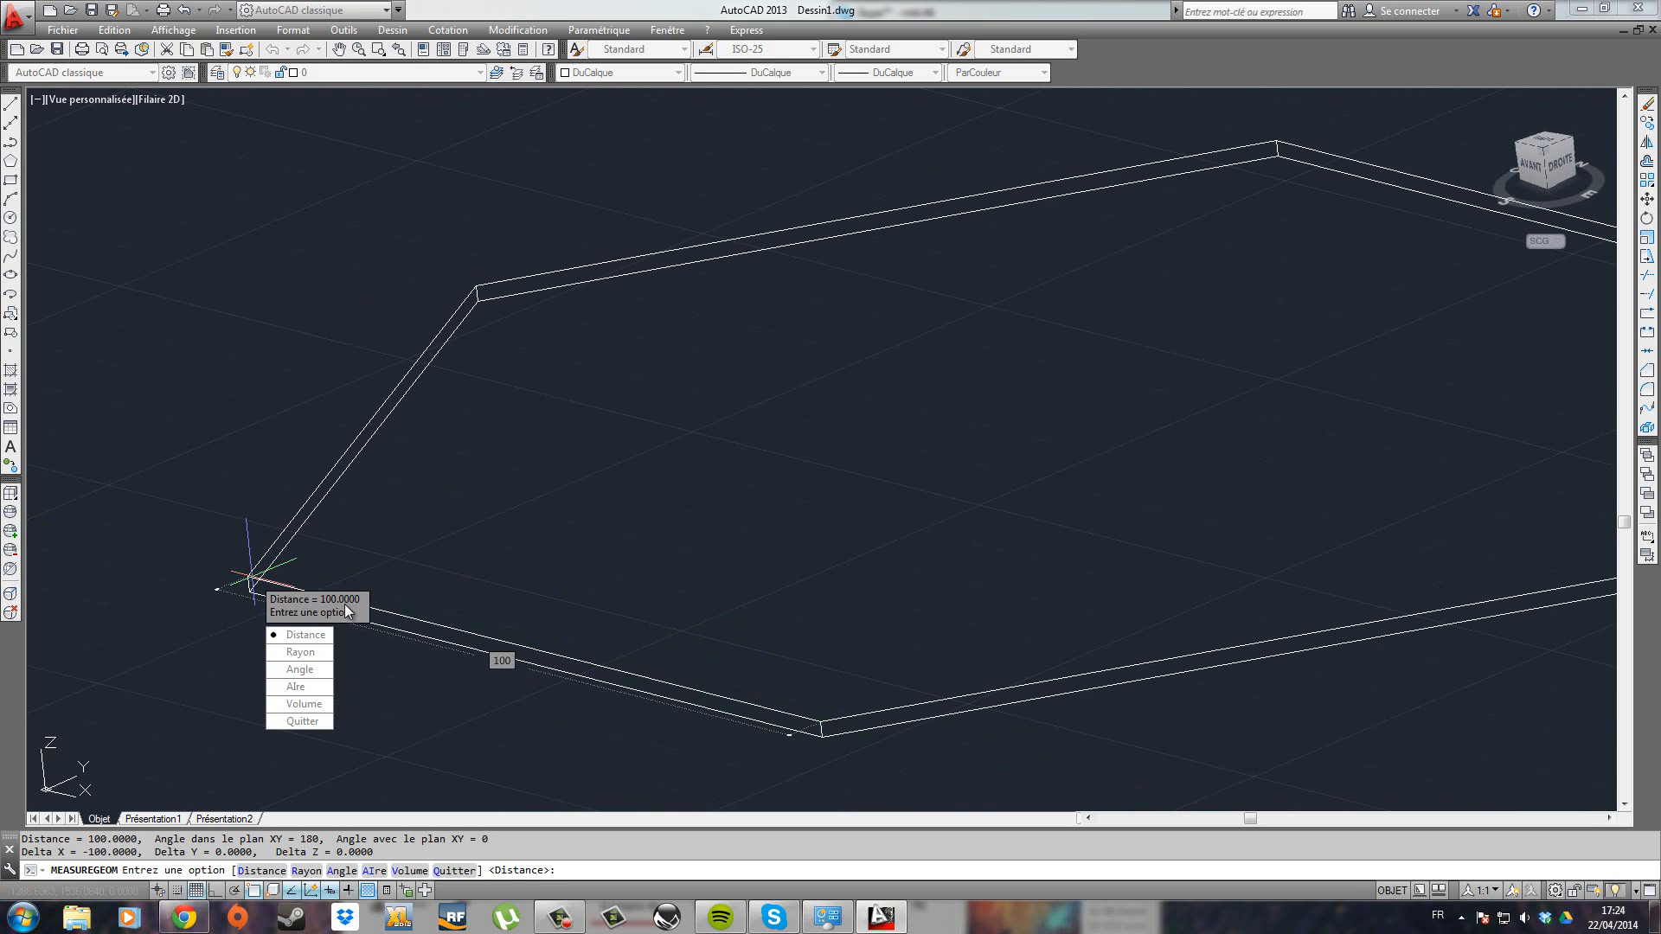
key("Escape")
scroll(383, 651, "down", 6)
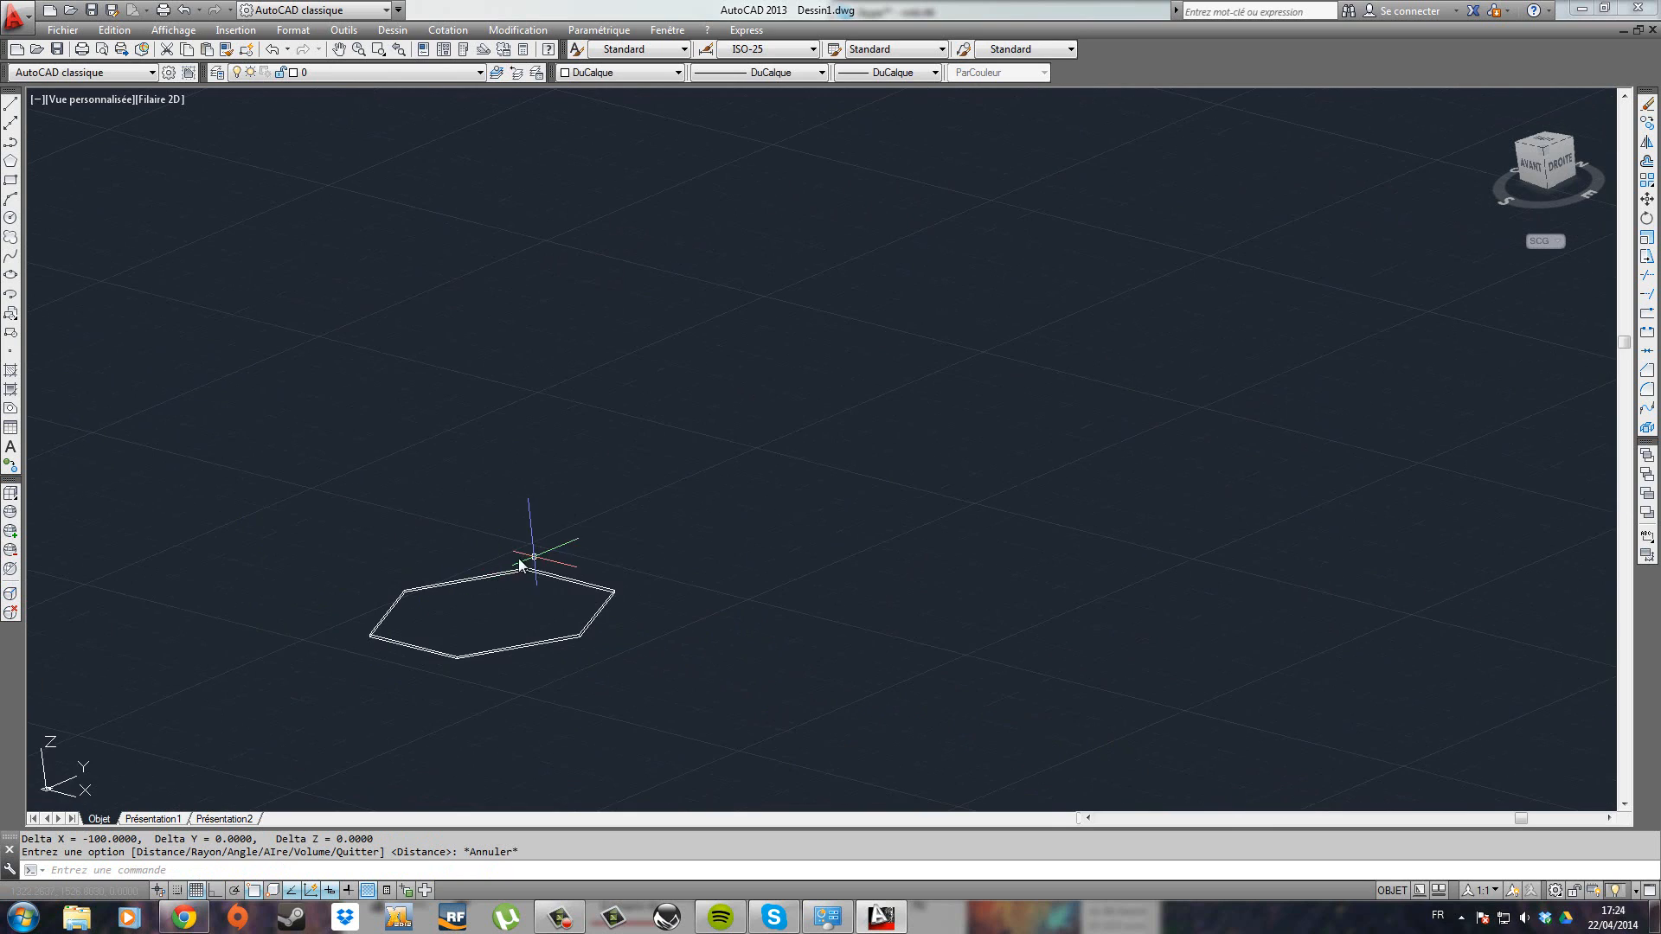
scroll(519, 564, "up", 6)
middle_click_drag(883, 493, 813, 522)
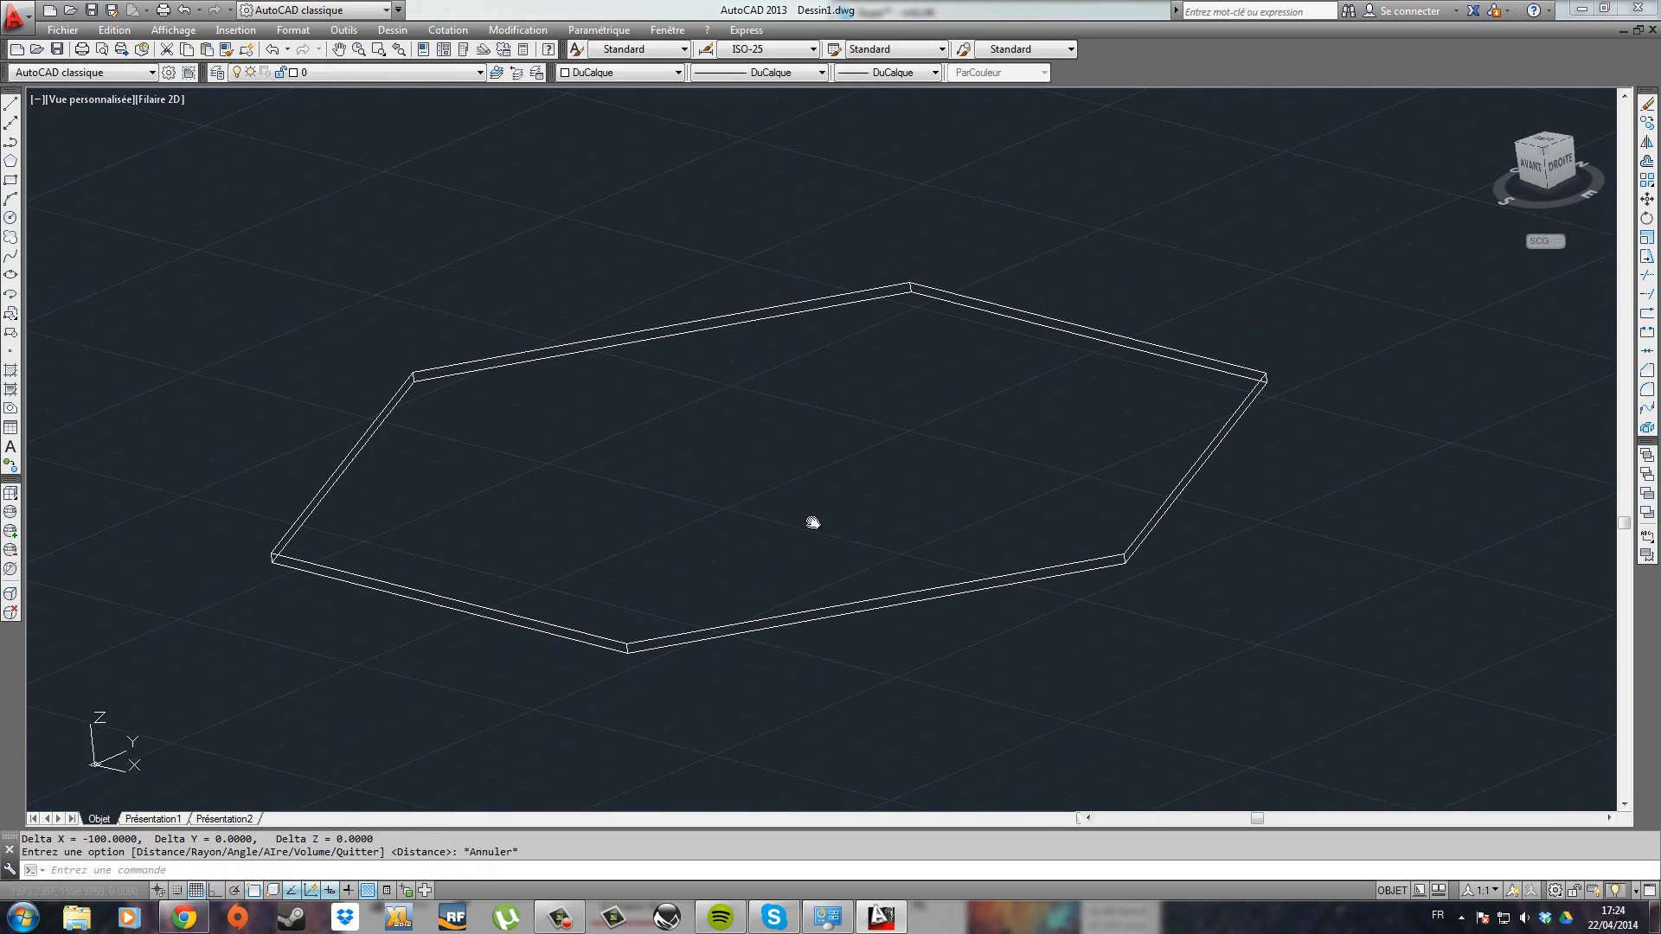
left_click(343, 29)
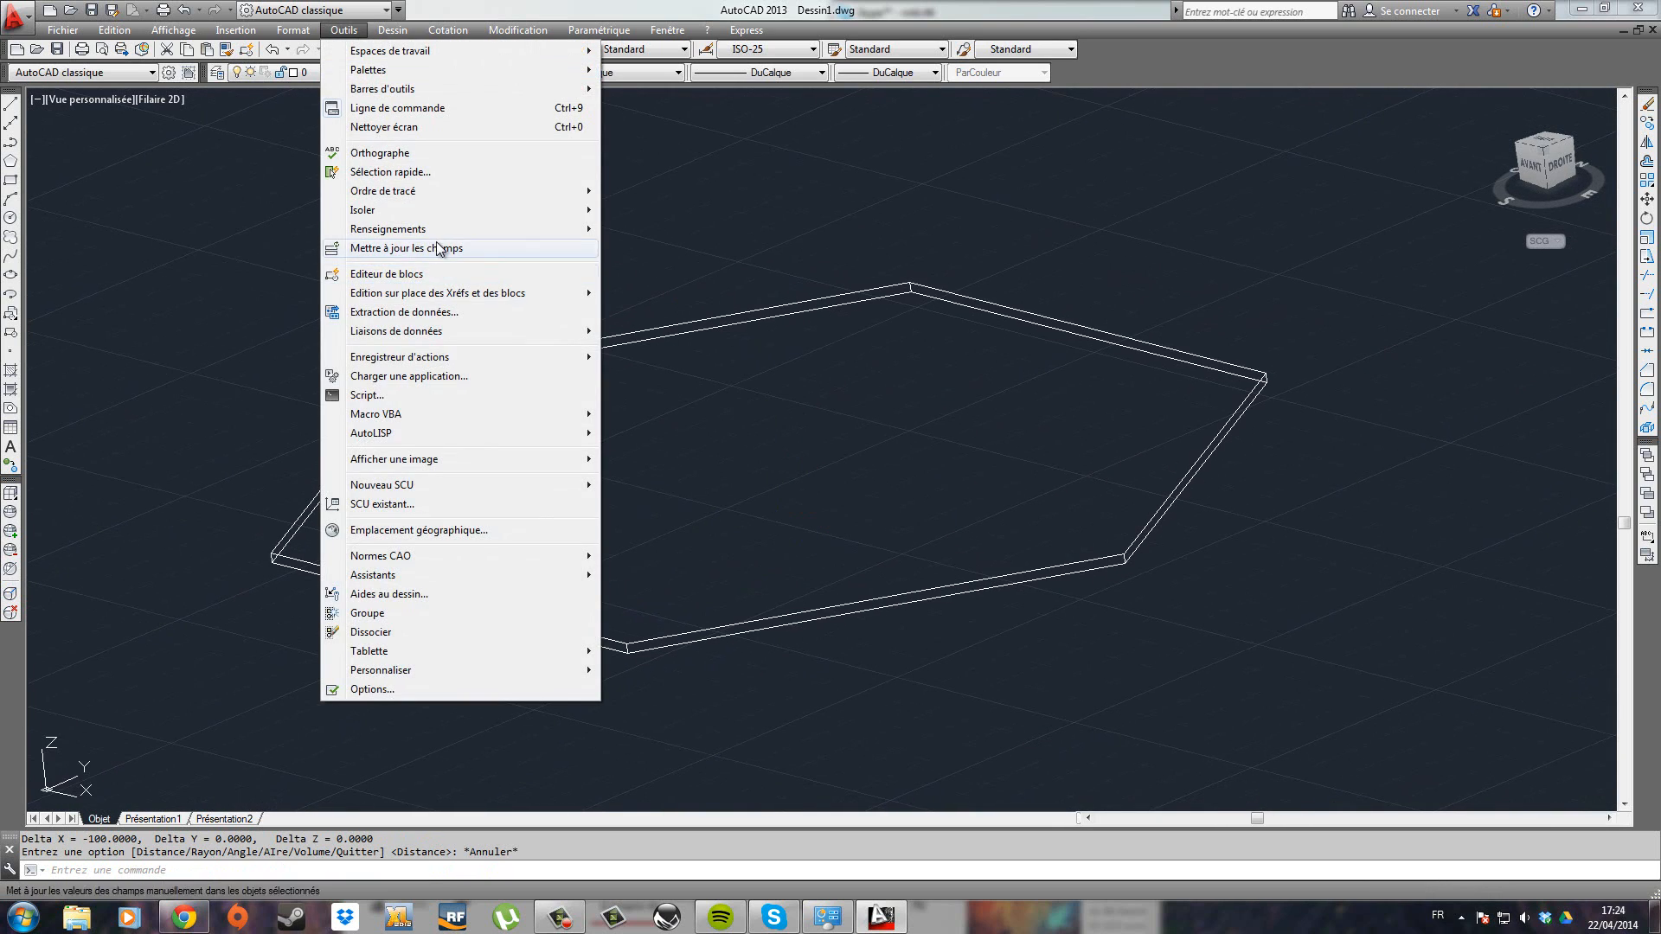
mouse_move(554, 229)
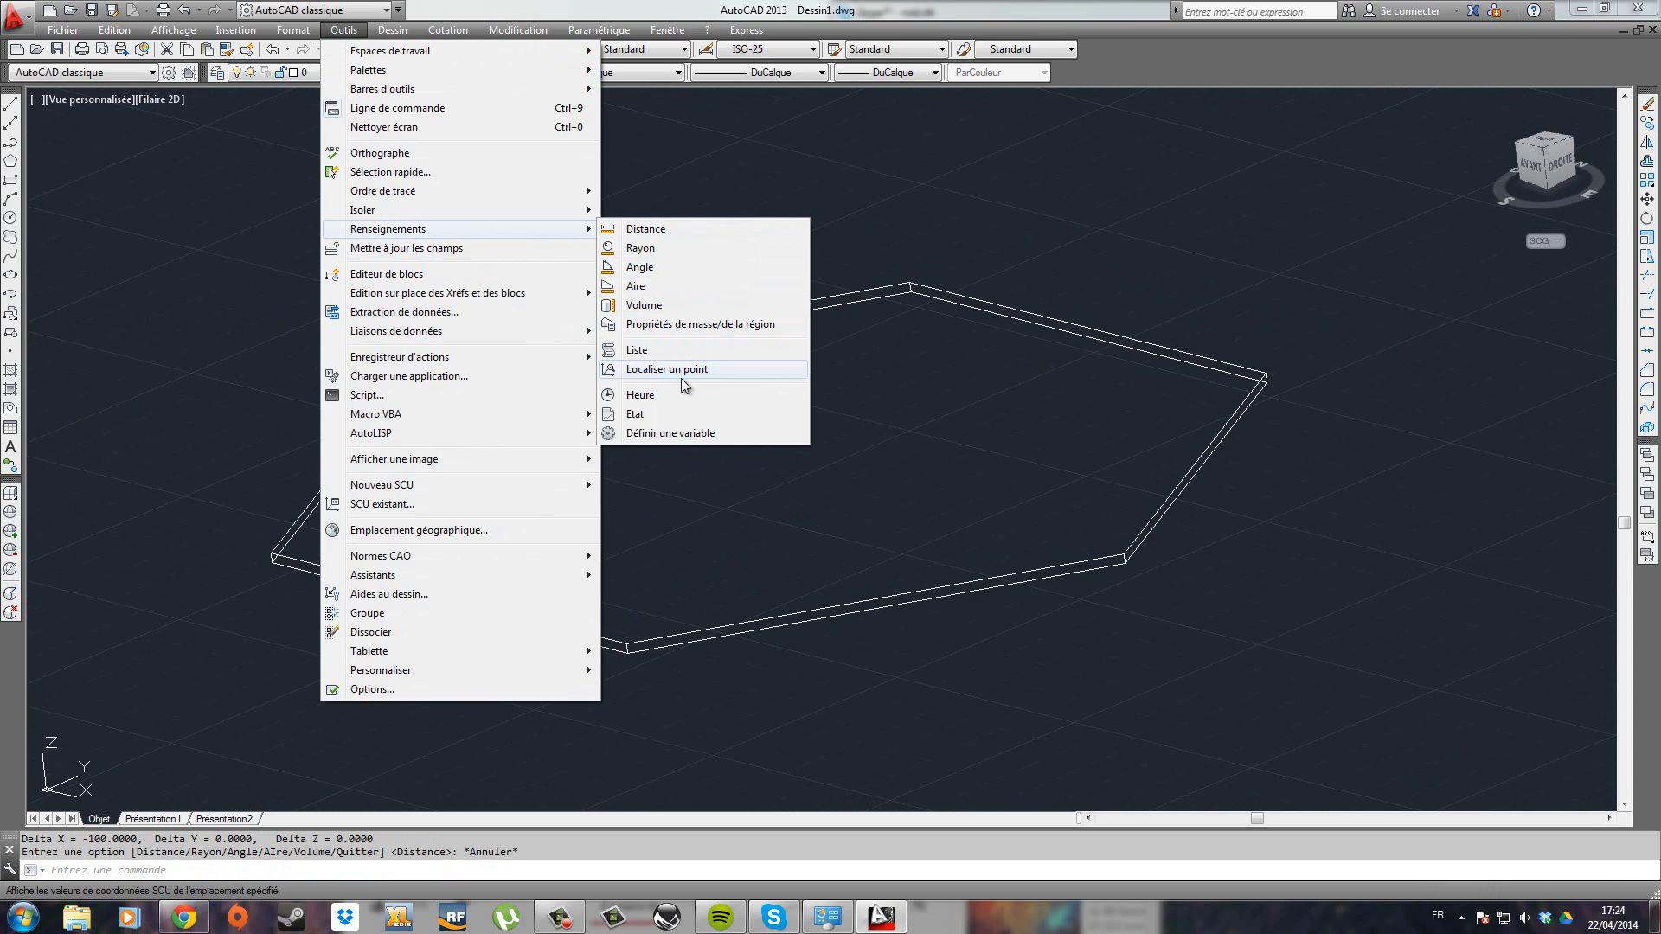
left_click(957, 450)
key("Escape")
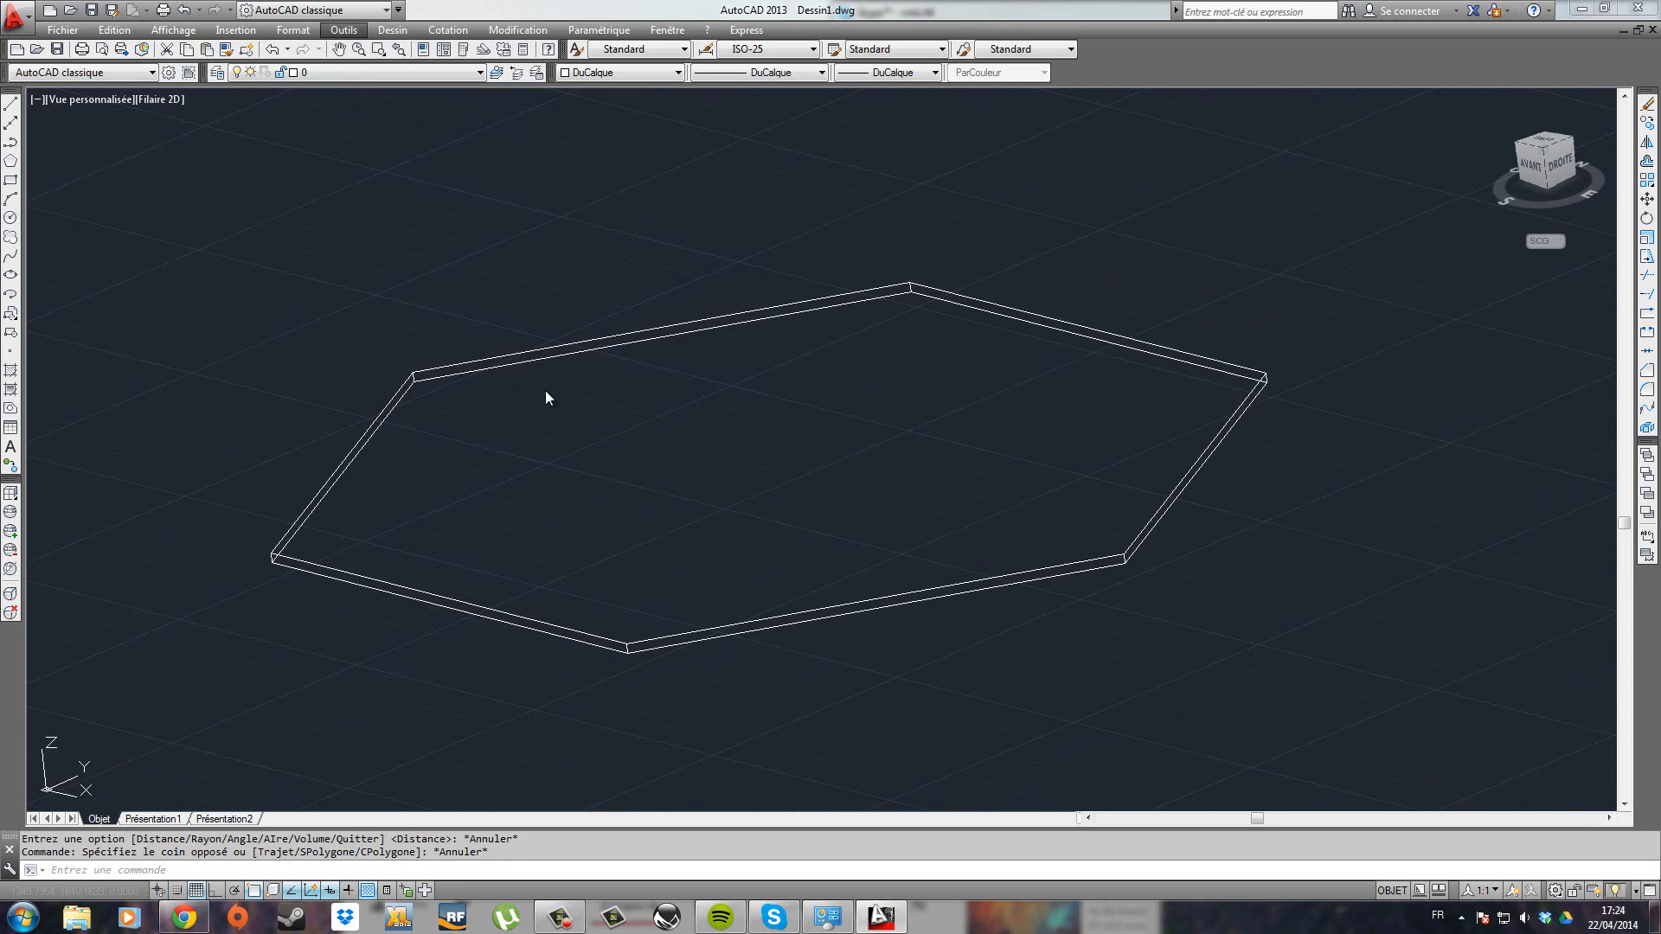
Step: Examine the hexagonal plate from several directions with a free 3D orbit
left_click(171, 31)
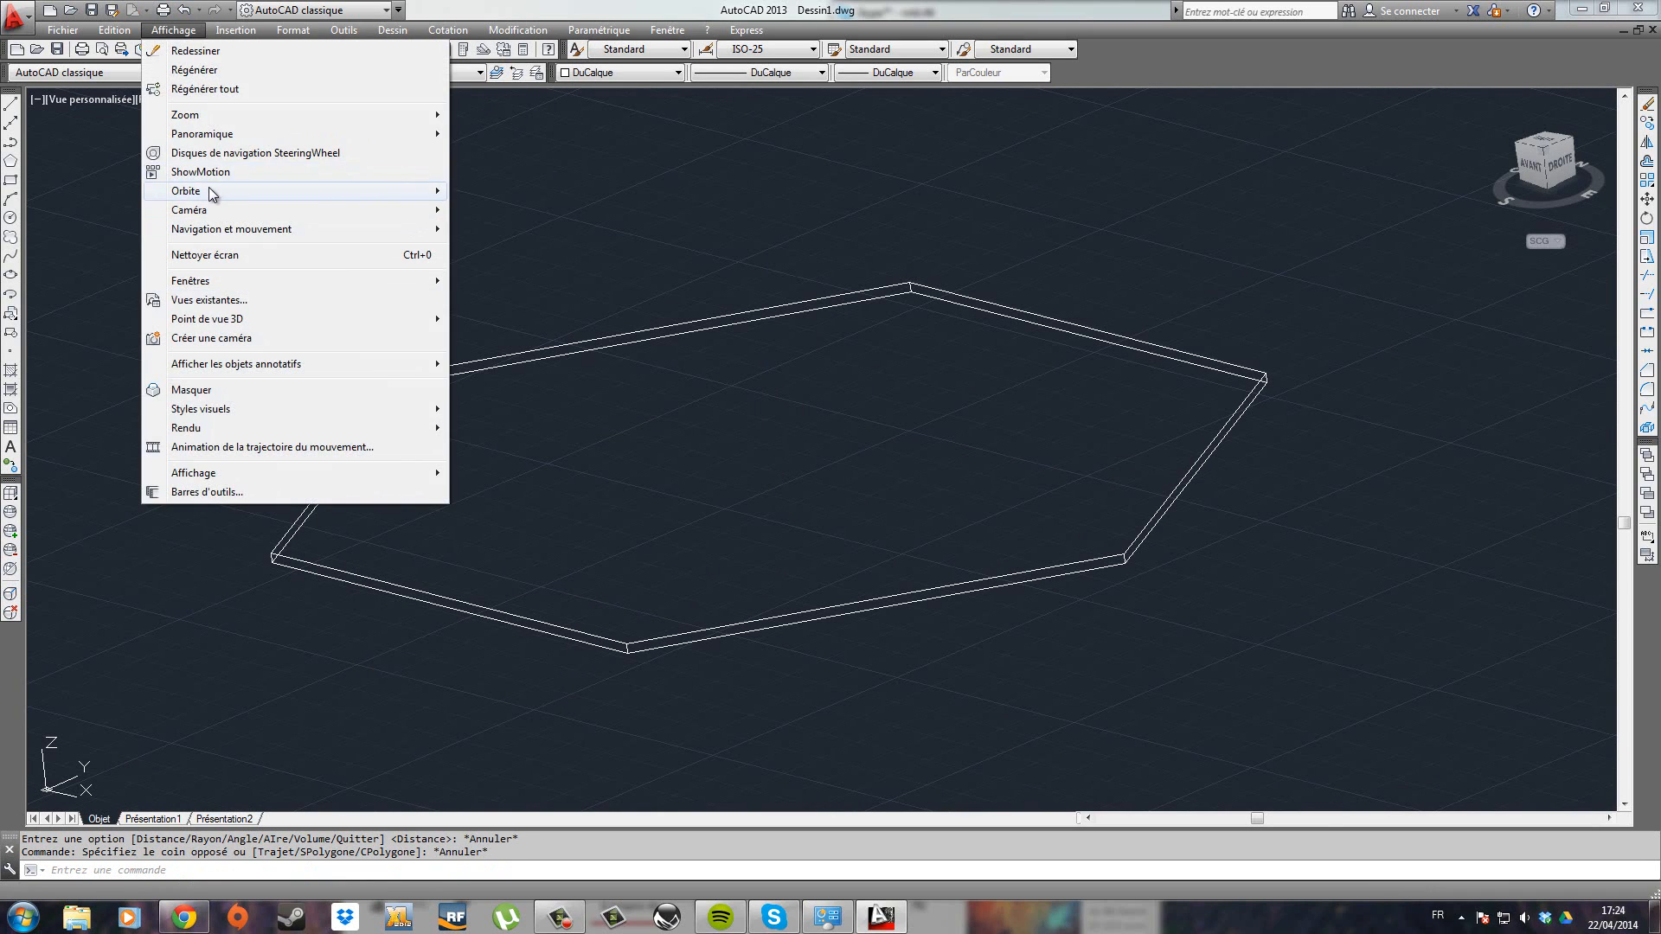
mouse_move(209, 190)
left_click(511, 209)
left_click_drag(720, 433, 800, 464)
left_click_drag(652, 467, 638, 481)
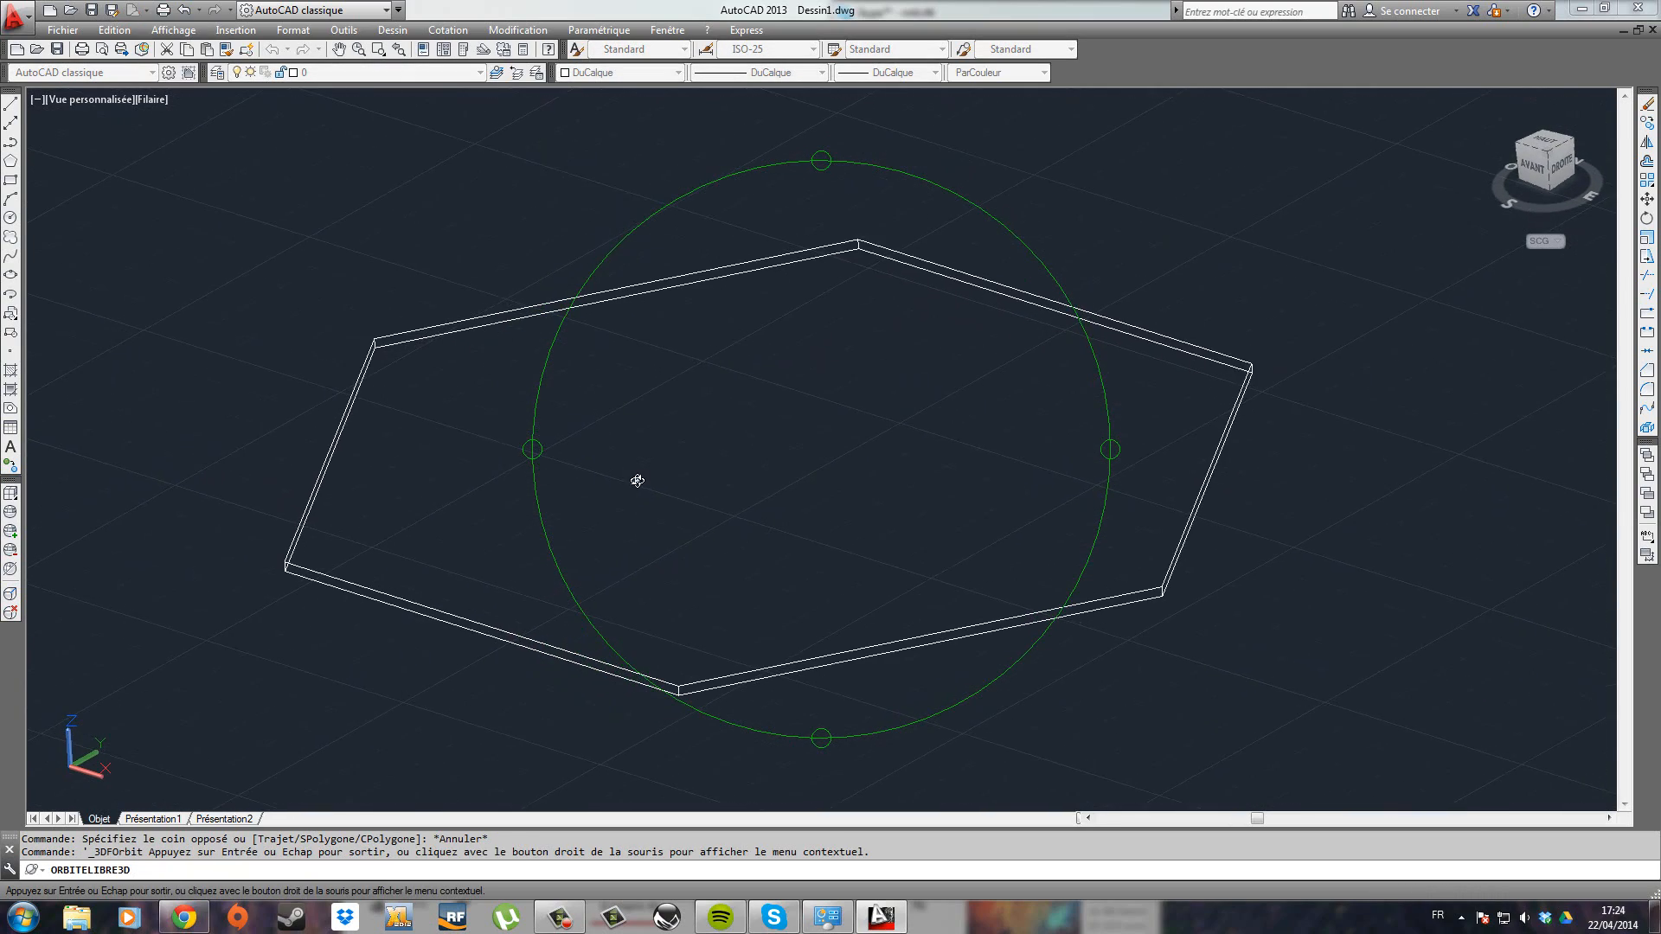
left_click_drag(841, 543, 759, 540)
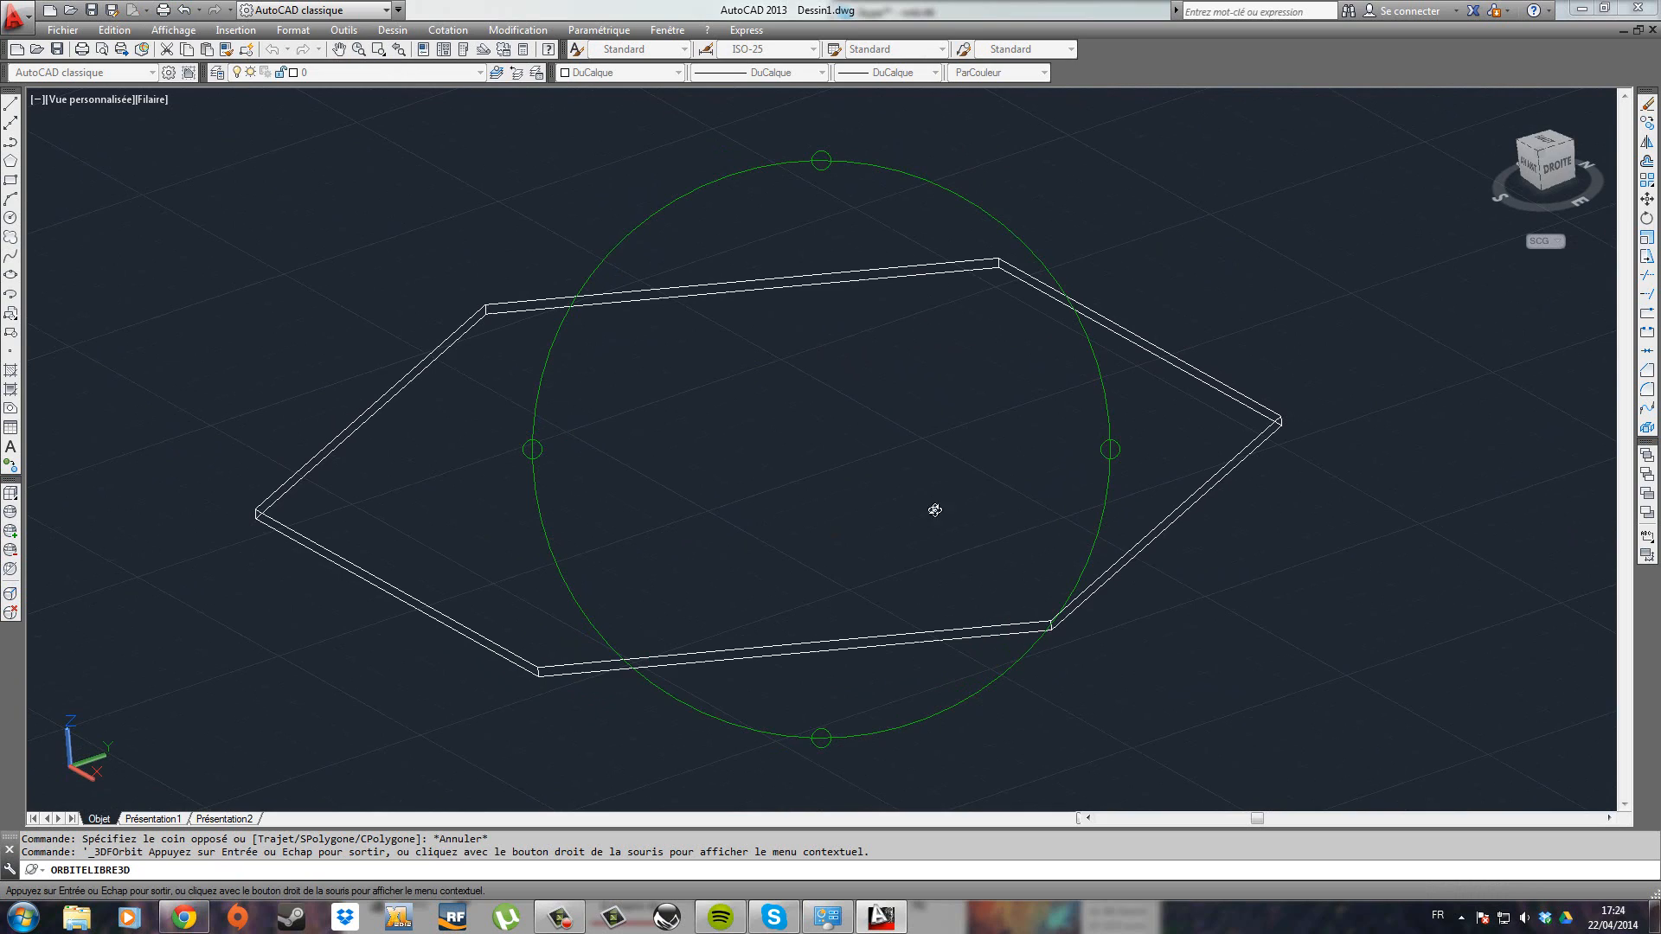
left_click_drag(935, 510, 893, 507)
key("Escape")
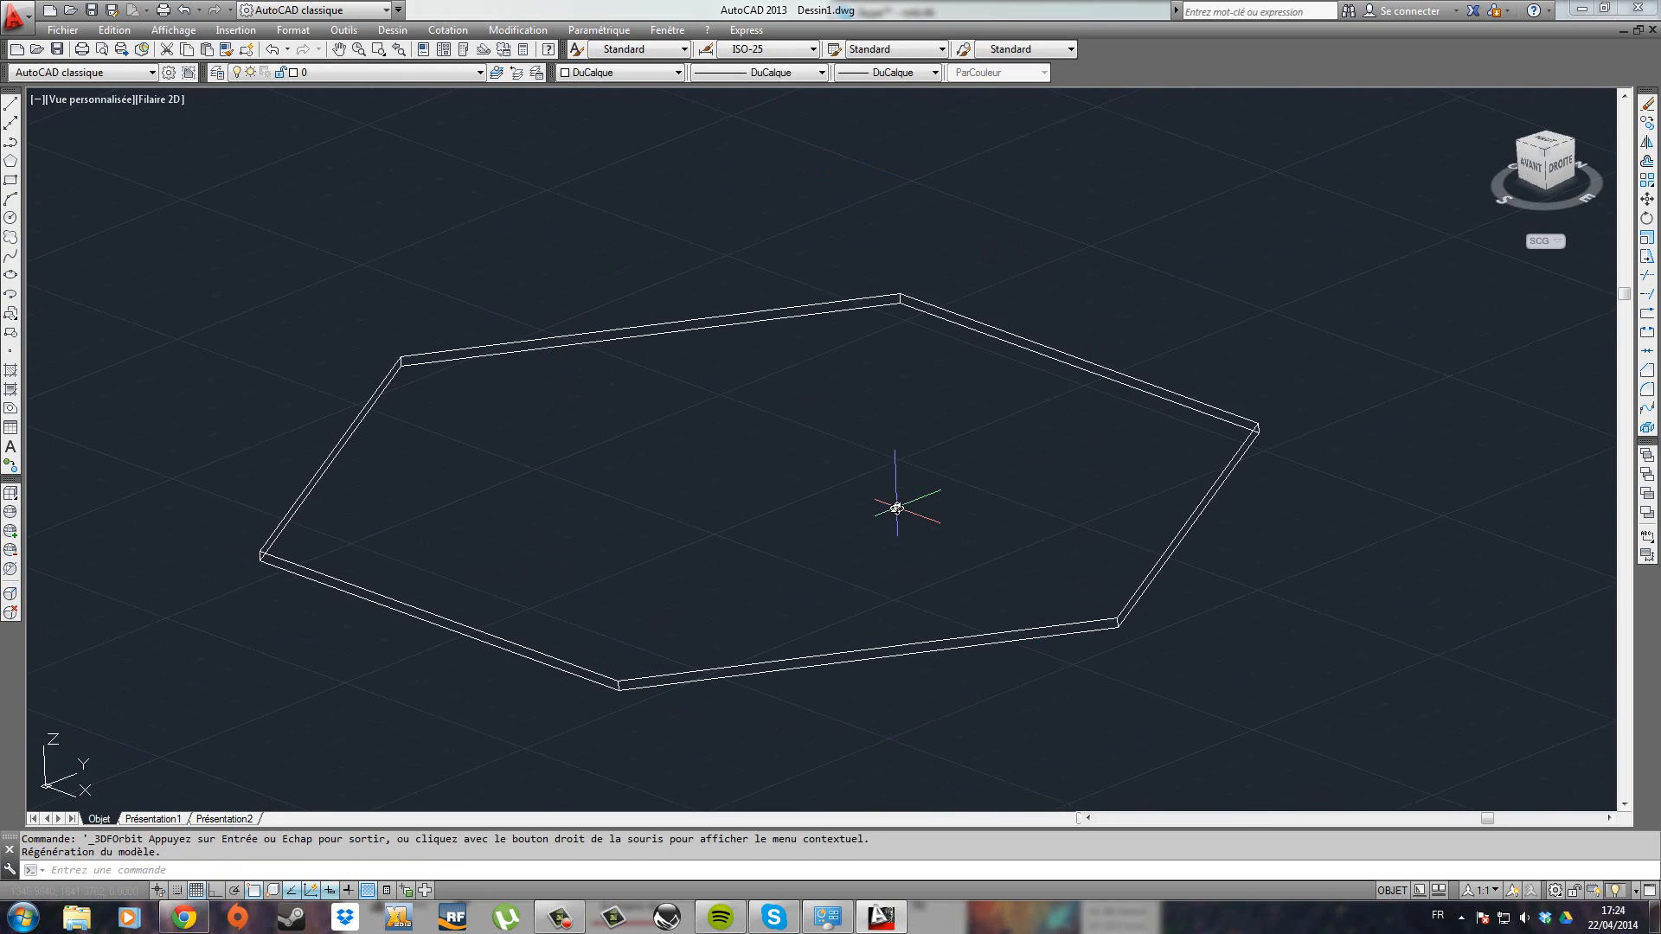